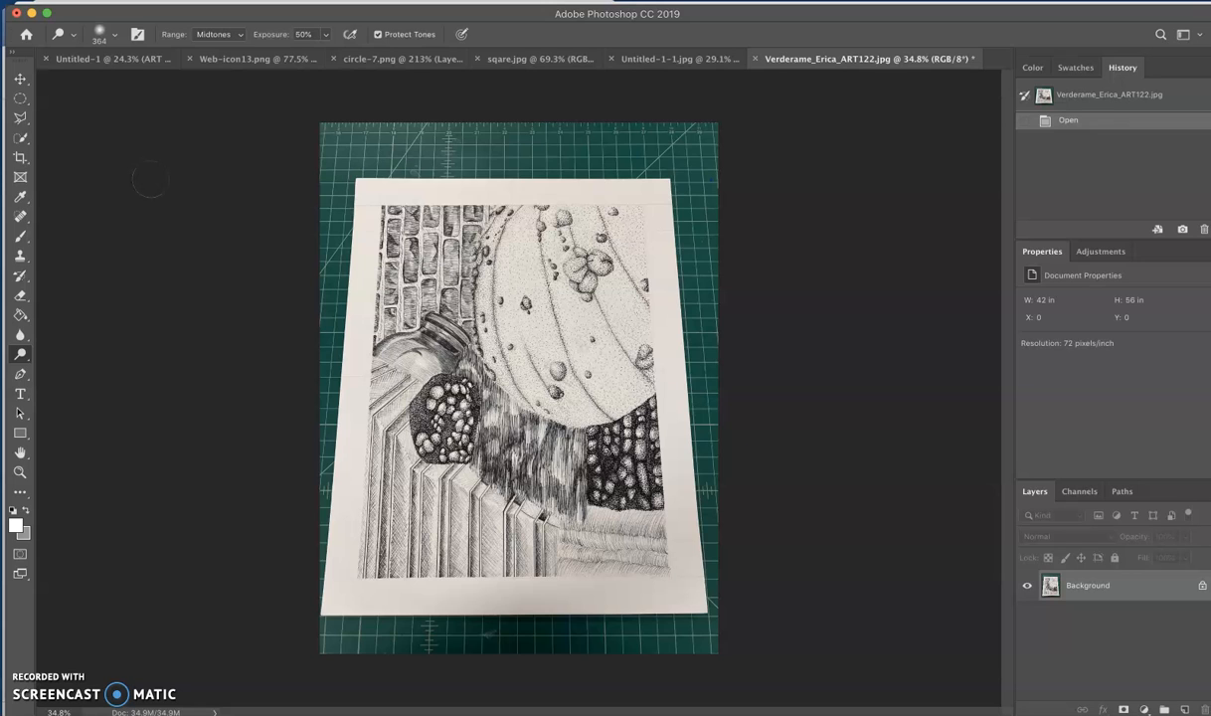
Step: Display the grid over the photographed drawing as an alignment reference
key("super+apostrophe")
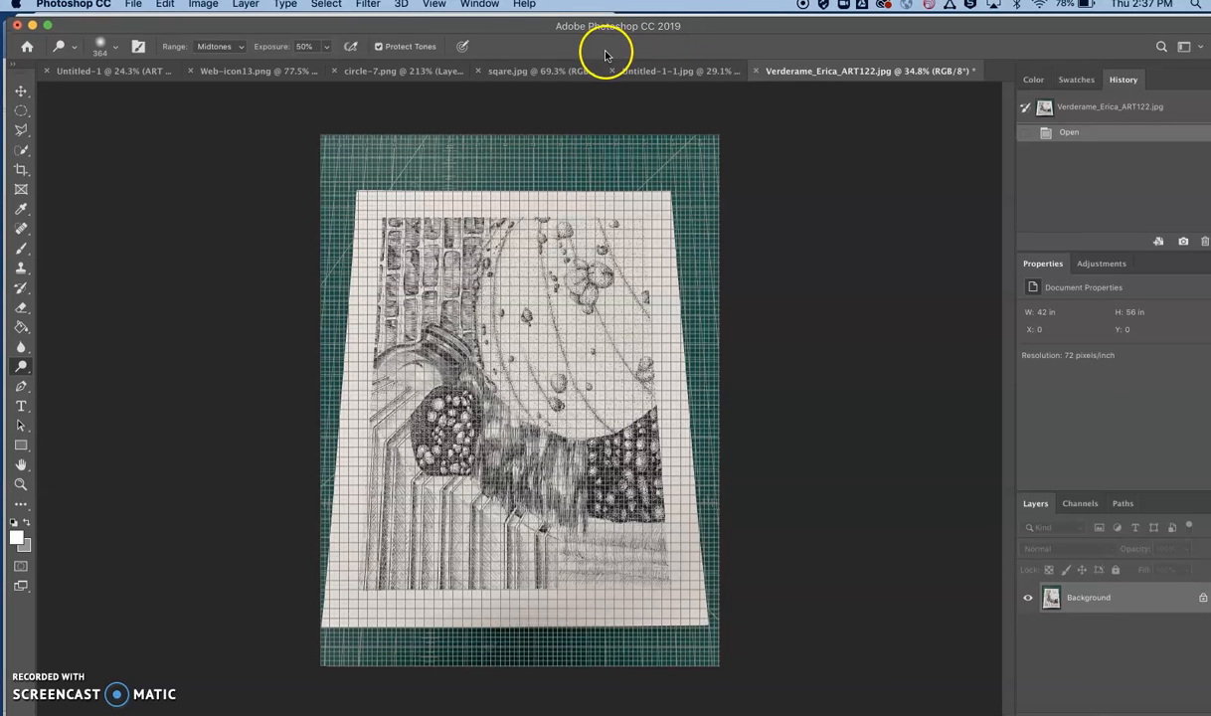
left_click(474, 6)
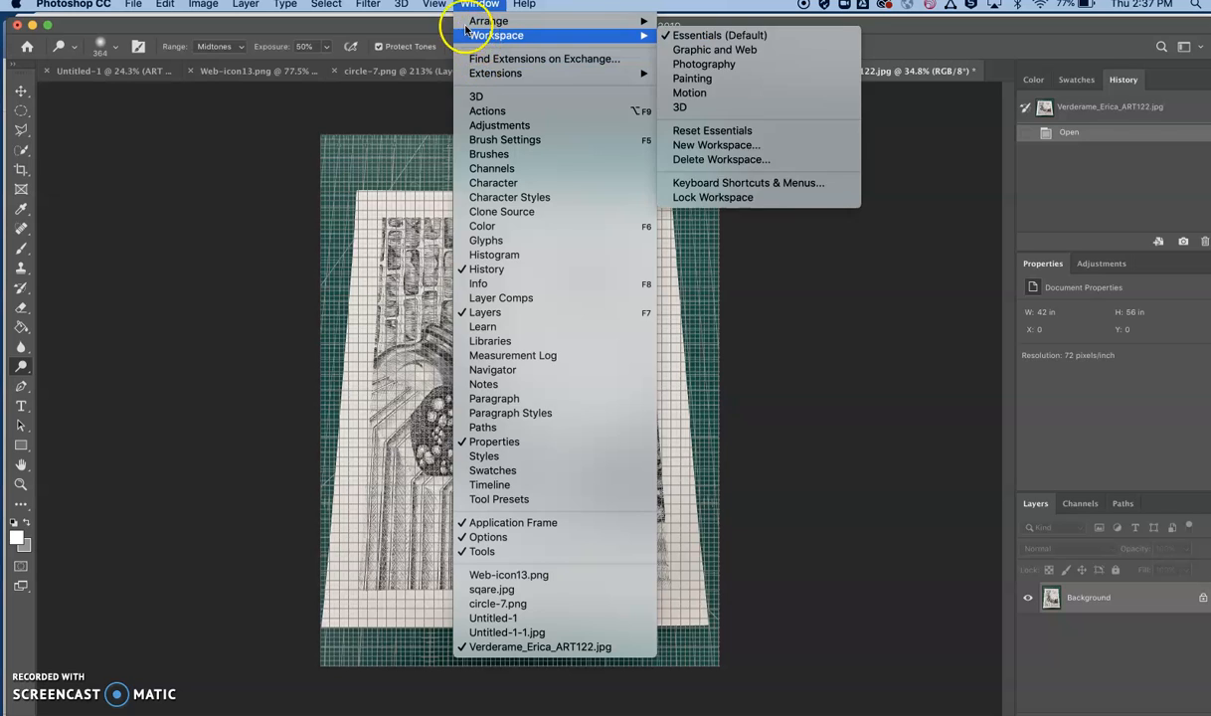
mouse_move(433, 6)
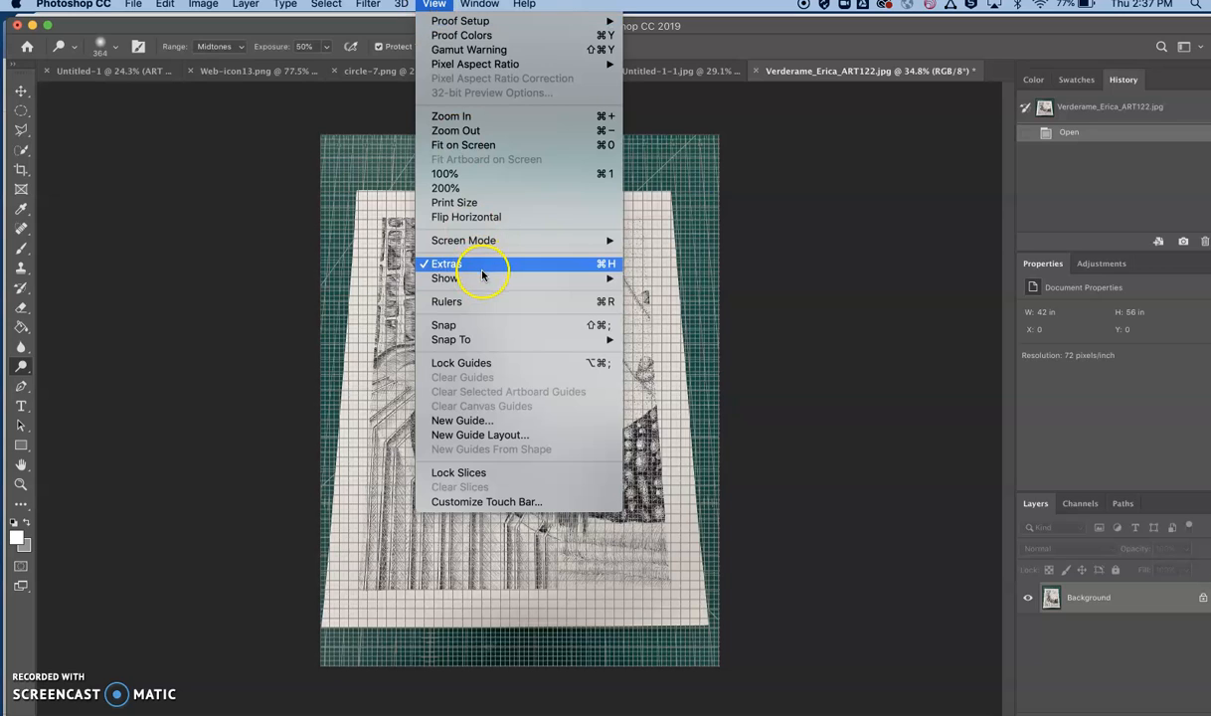
mouse_move(484, 281)
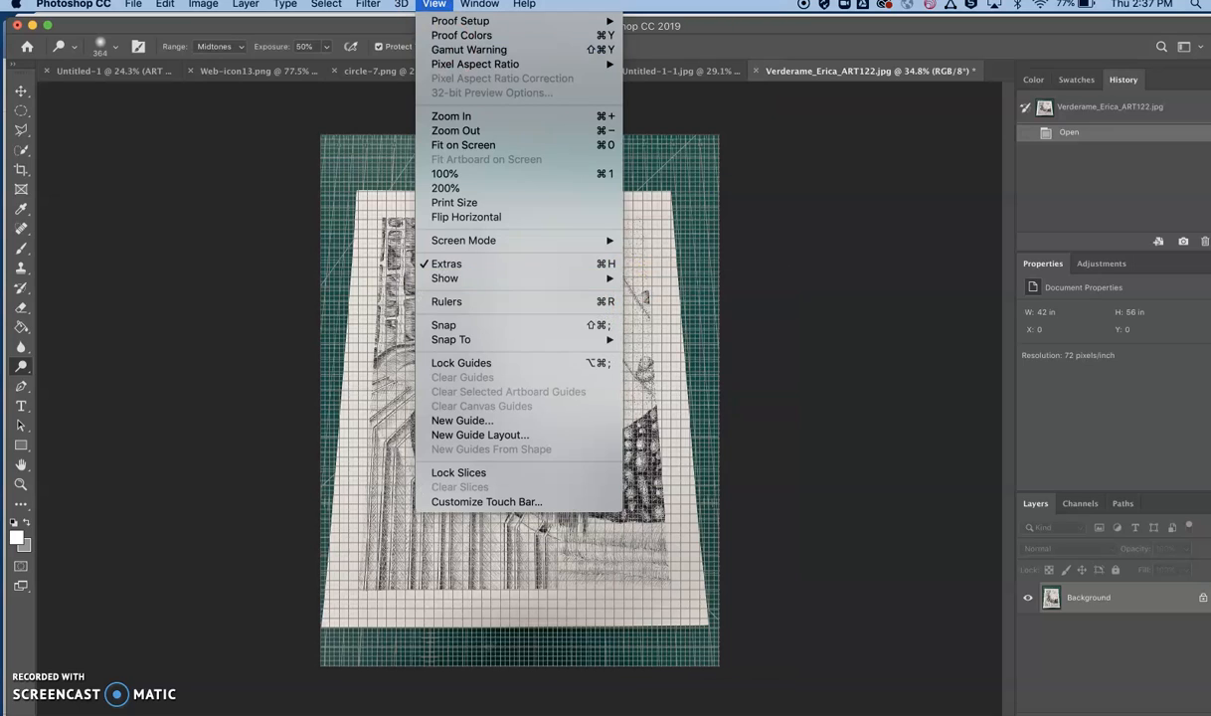
left_click(435, 5)
Step: Convert the locked Background into an editable layer named Layer 0
scroll(524, 407, "up", 2)
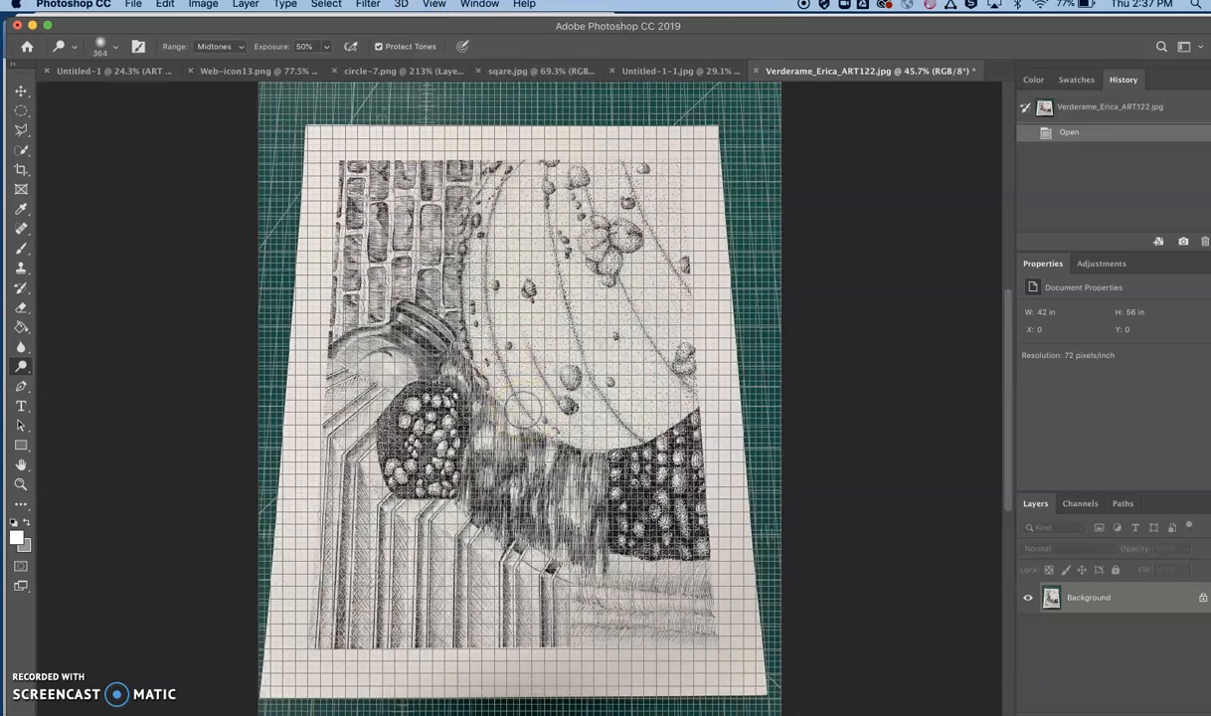
scroll(521, 407, "down", 1)
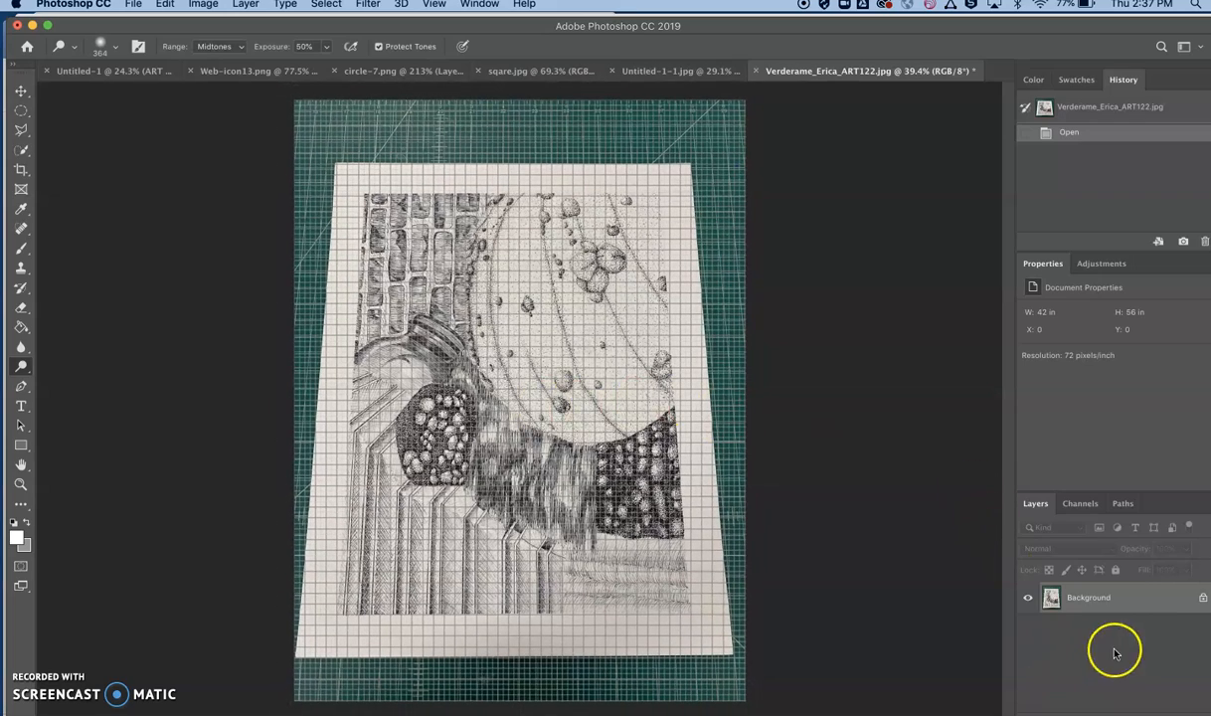
double_click(1120, 597)
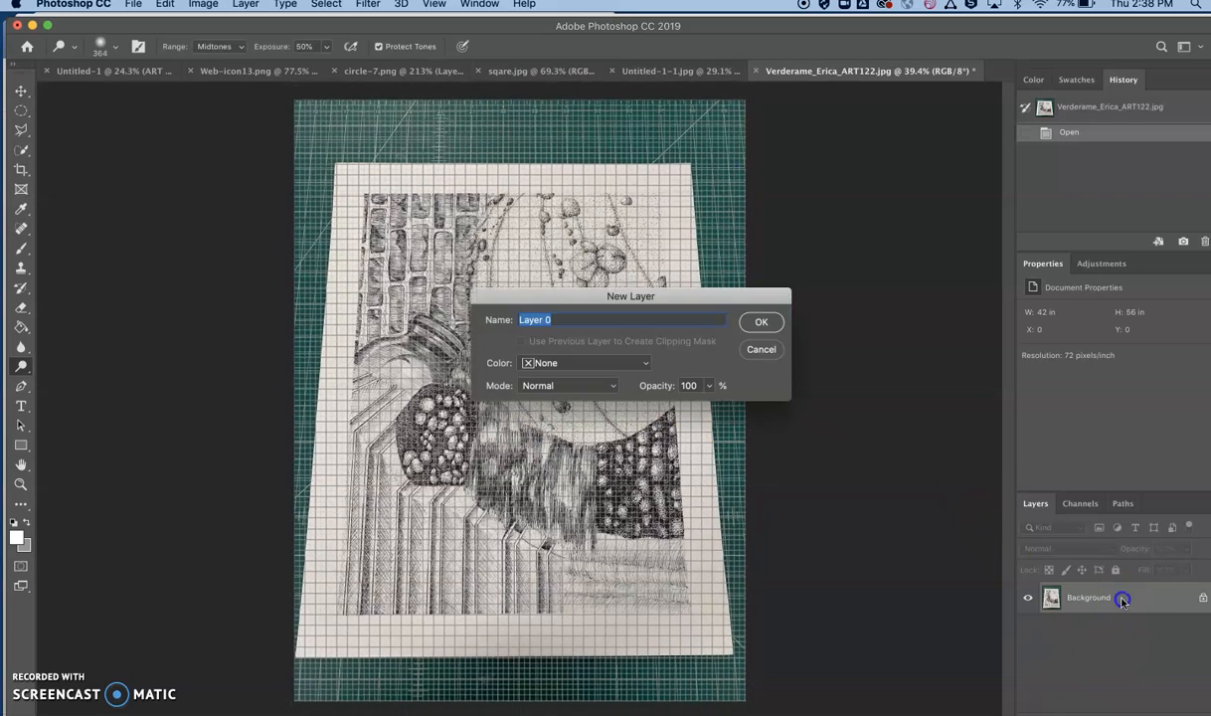
left_click(761, 323)
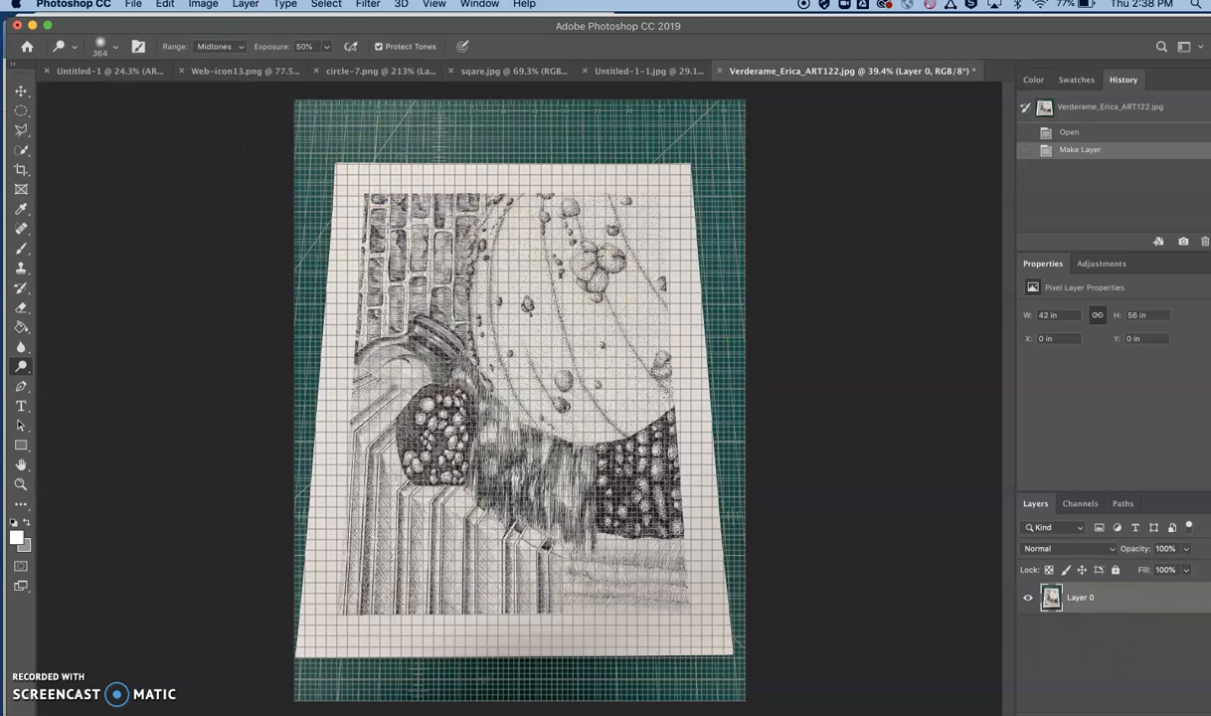
Step: Distort Layer 0 by pulling its upper-right corner outward and its lower-right corner inward until the paper's right edge follows the grid
left_click(202, 5)
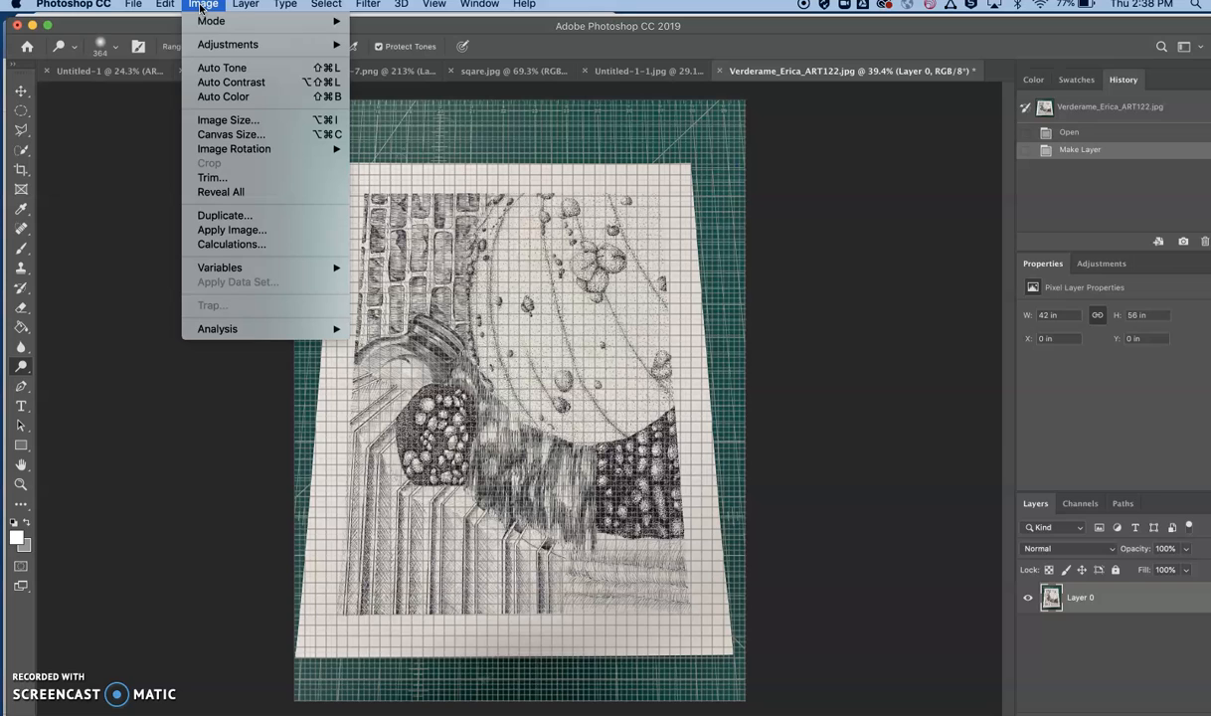
left_click(201, 8)
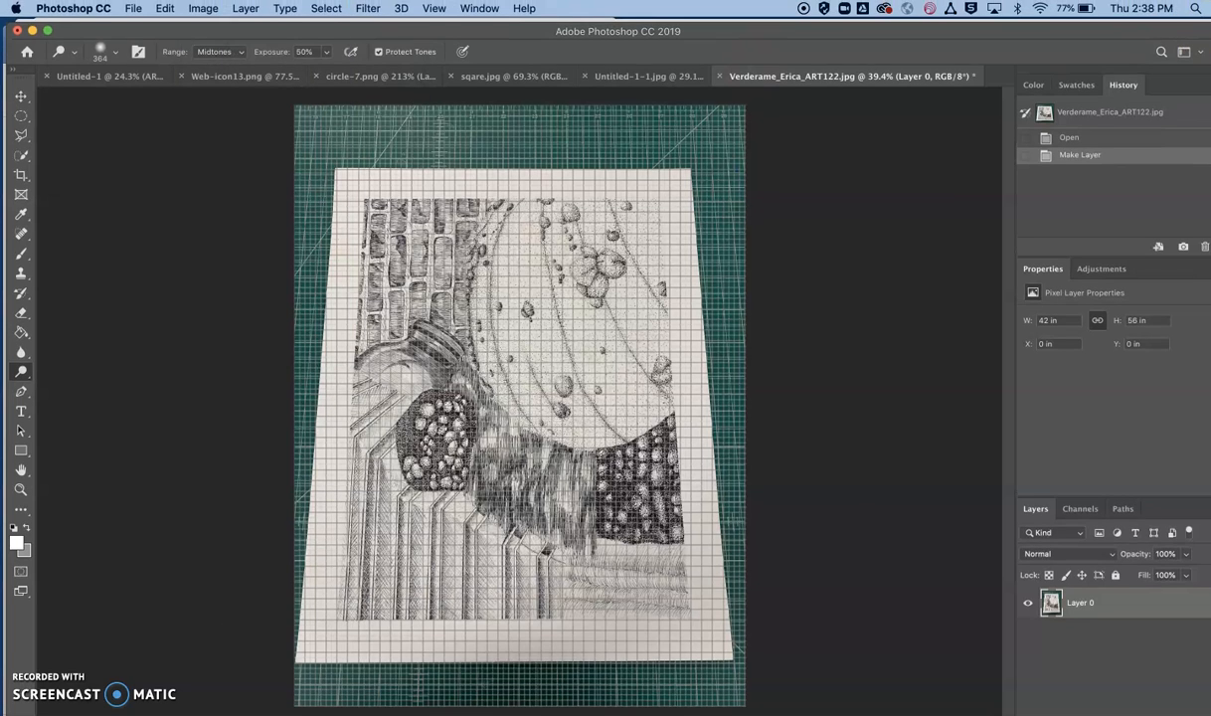
left_click(198, 9)
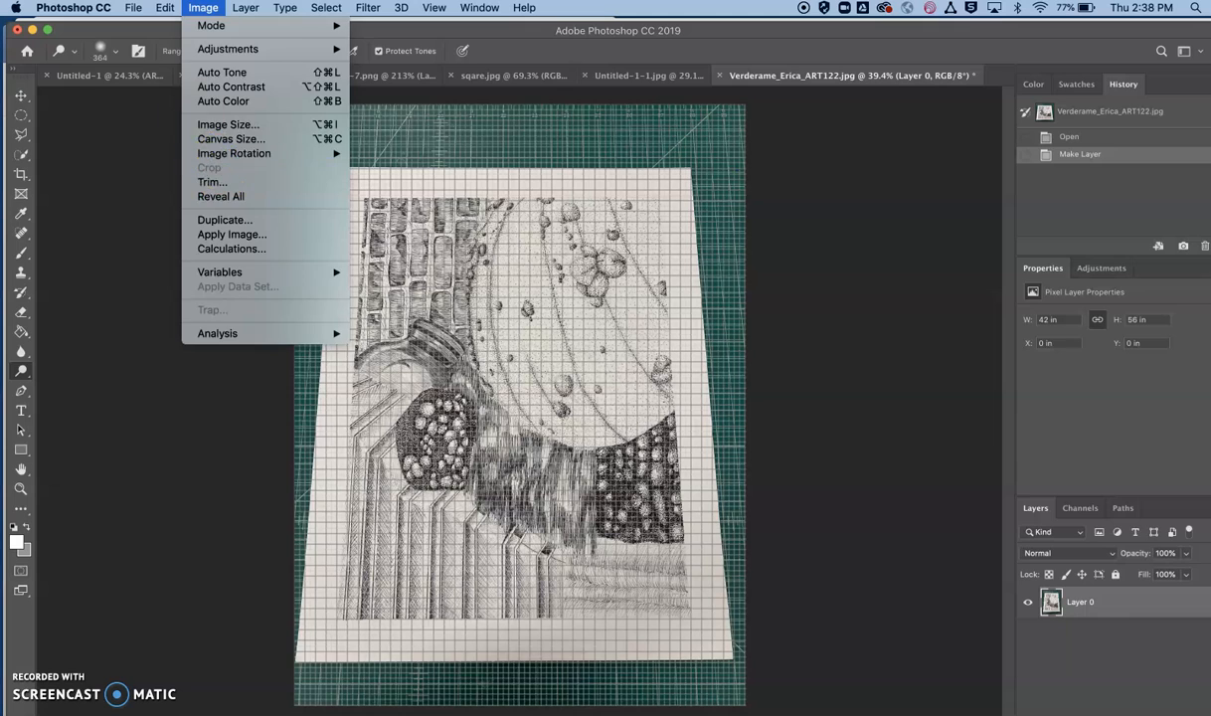
mouse_move(167, 7)
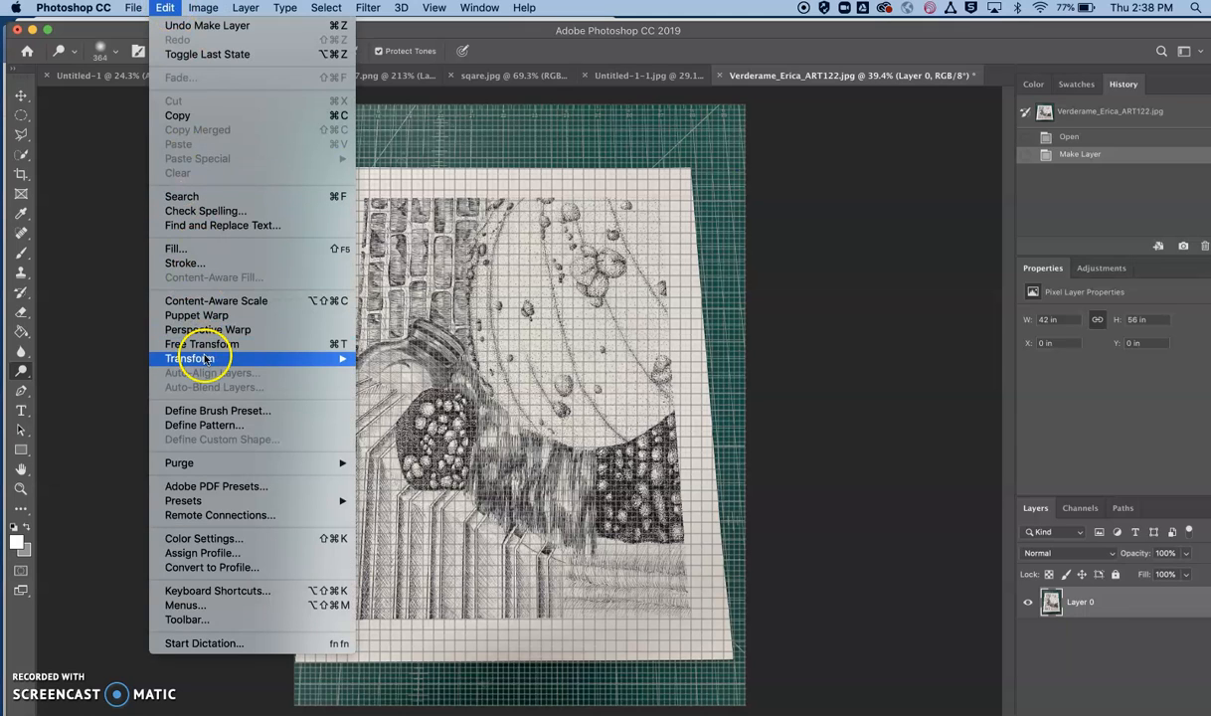
mouse_move(325, 358)
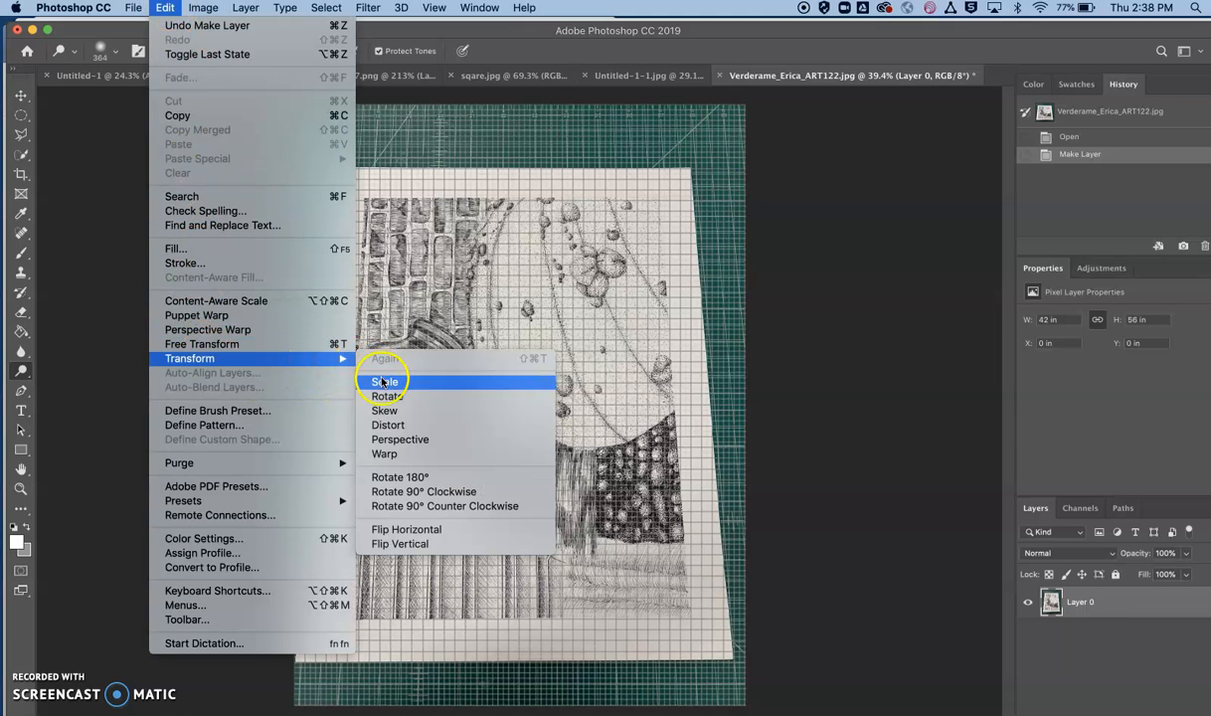
left_click(390, 423)
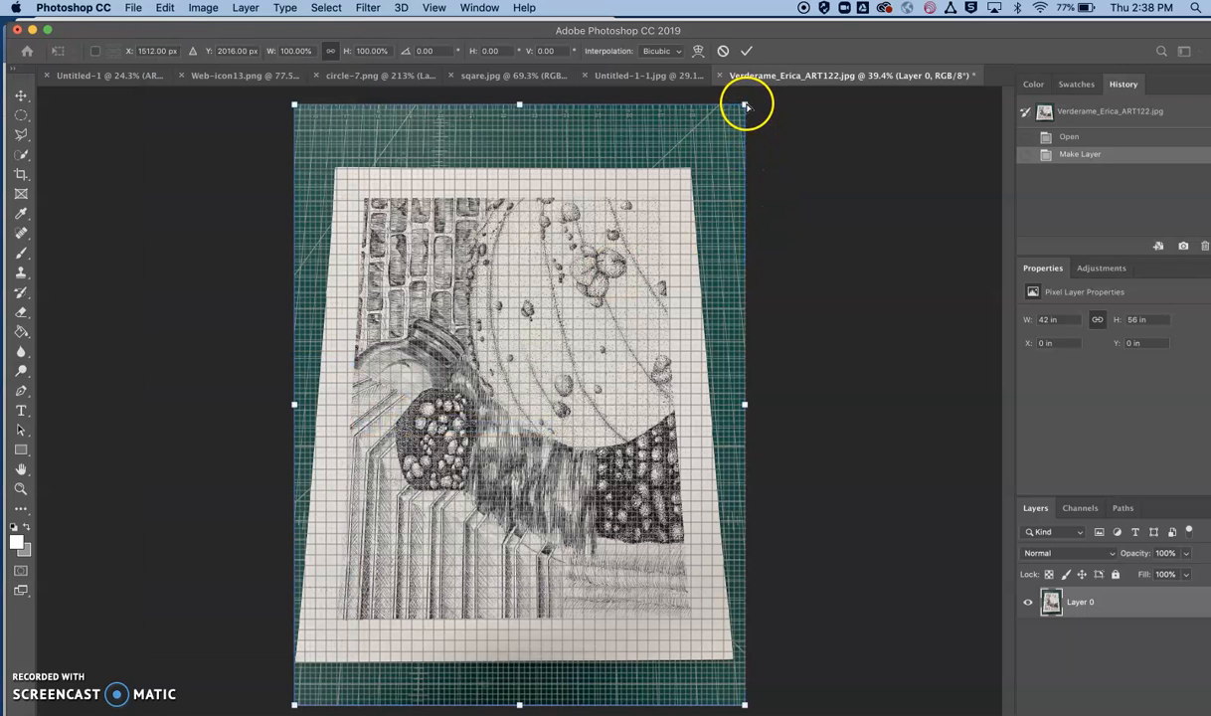
left_click_drag(746, 104, 770, 102)
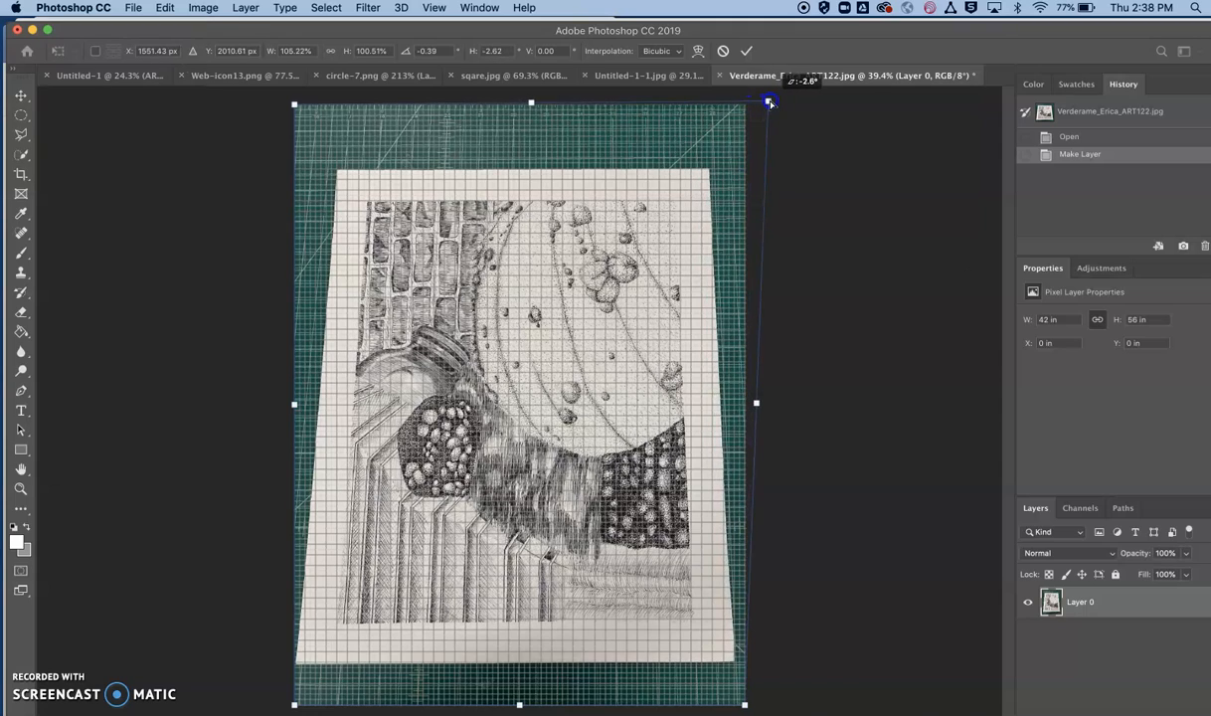
left_click_drag(745, 706, 726, 704)
left_click_drag(767, 101, 780, 103)
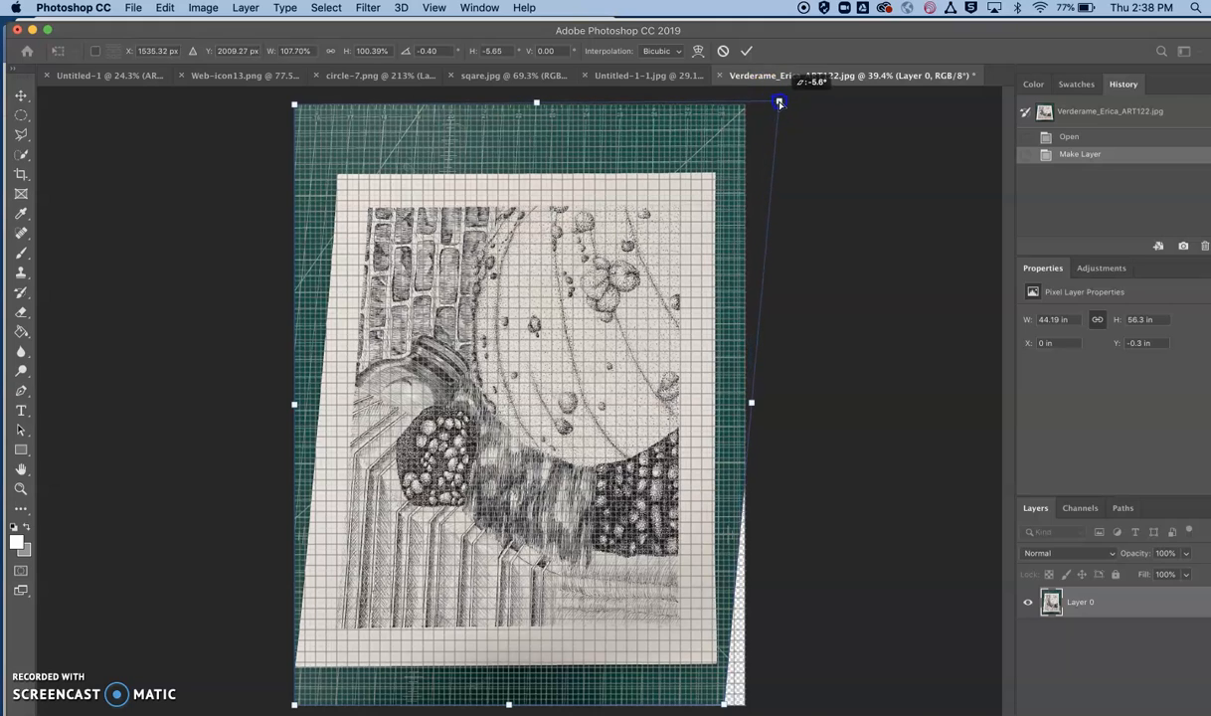
left_click_drag(780, 104, 779, 102)
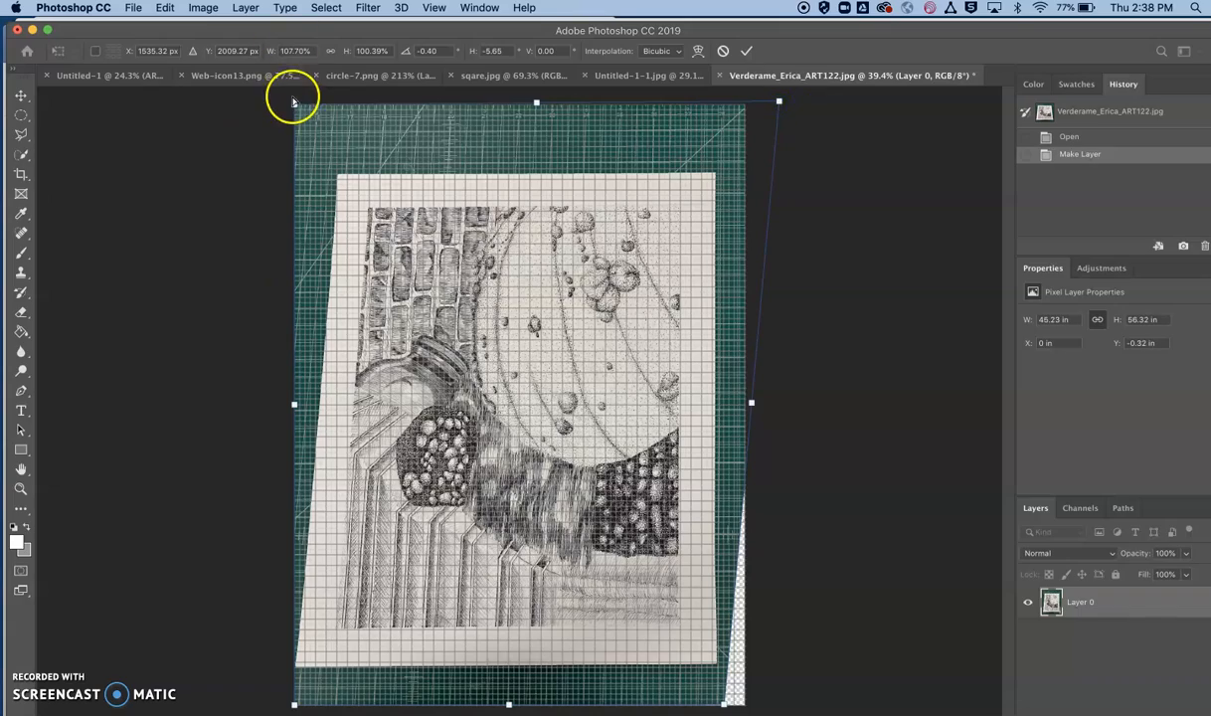
Step: Distort the left corners to straighten the paper's left edge, fine-tune the lower-right corner, and apply the transform
left_click_drag(294, 106, 269, 103)
left_click_drag(295, 705, 318, 701)
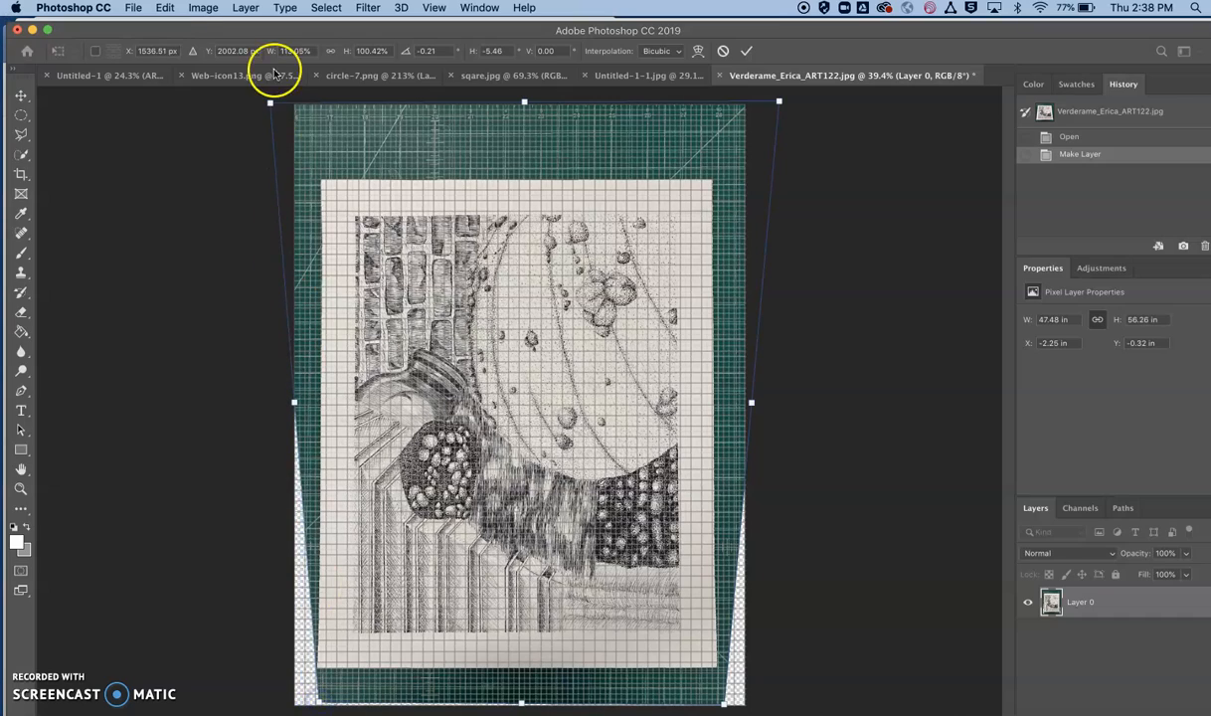
left_click_drag(270, 103, 266, 104)
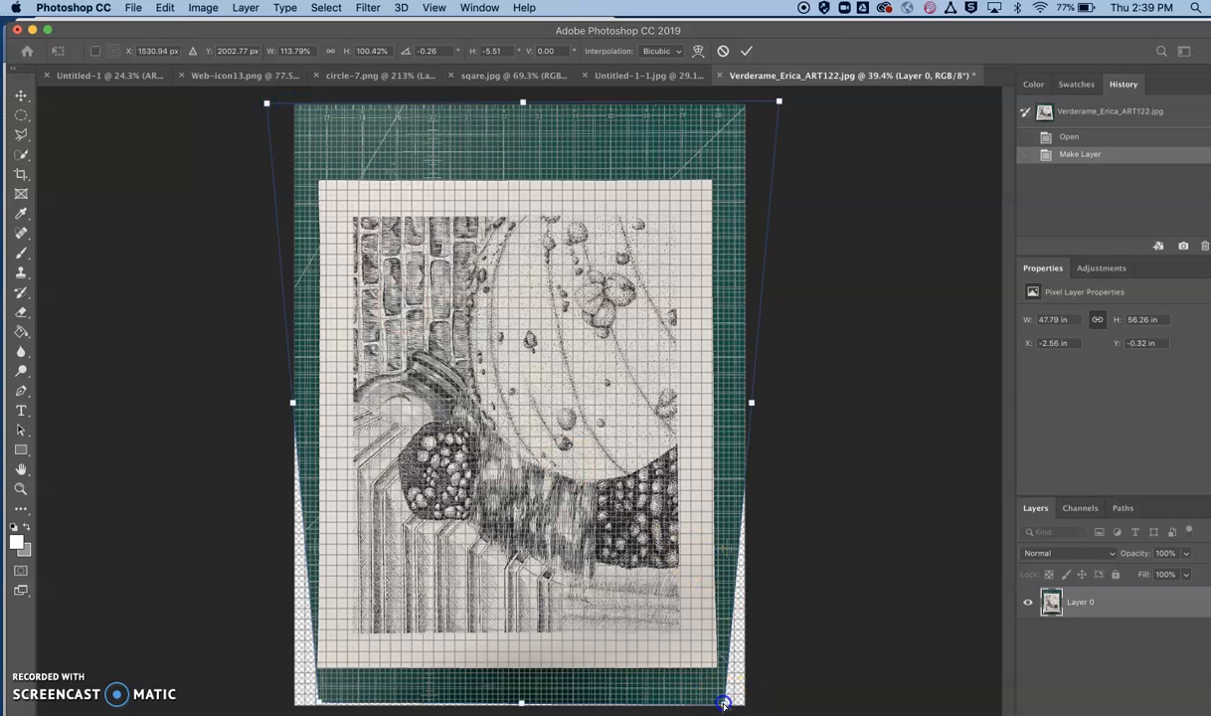
left_click_drag(721, 704, 719, 704)
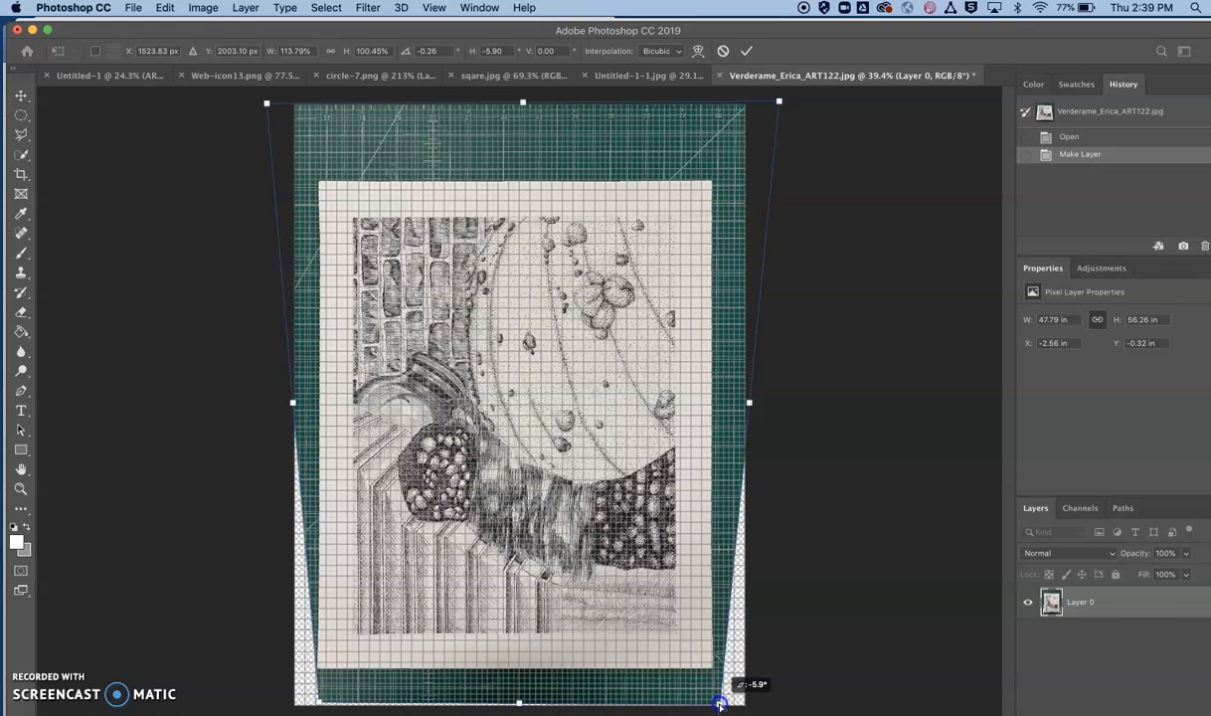
left_click_drag(720, 703, 720, 704)
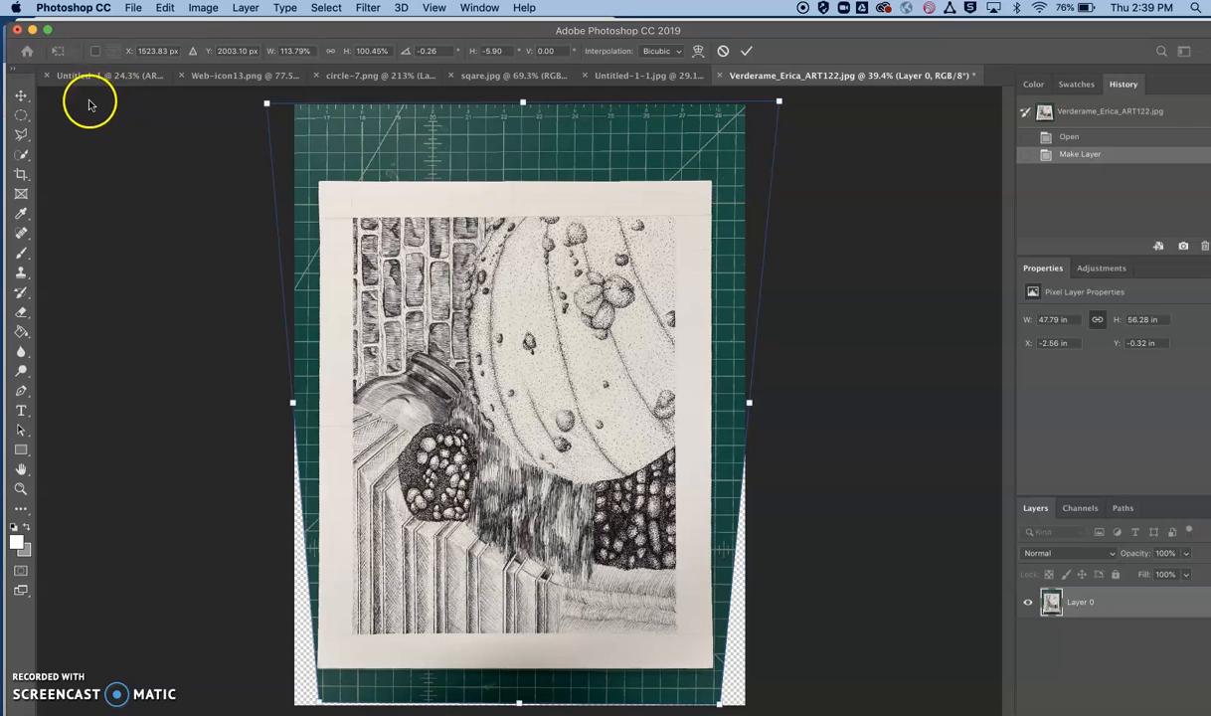
left_click(22, 117)
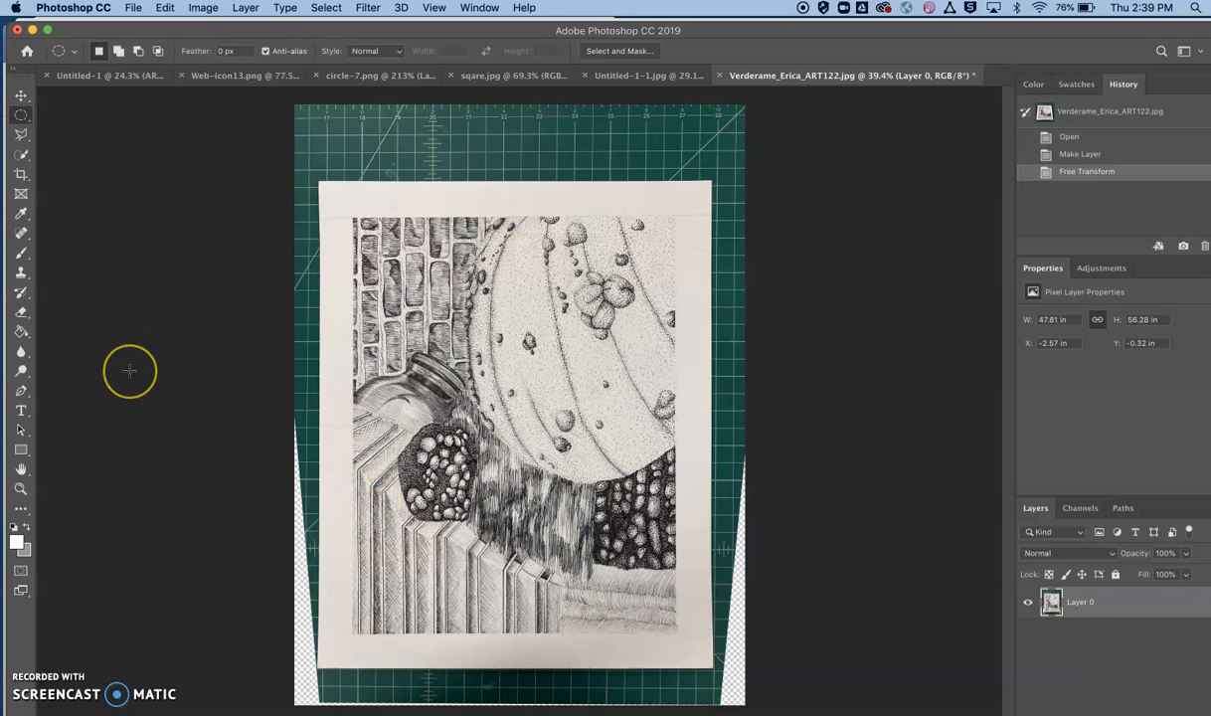
Step: Crop the image to the edges of the white paper, removing the green cutting mat on all four sides
left_click(21, 174)
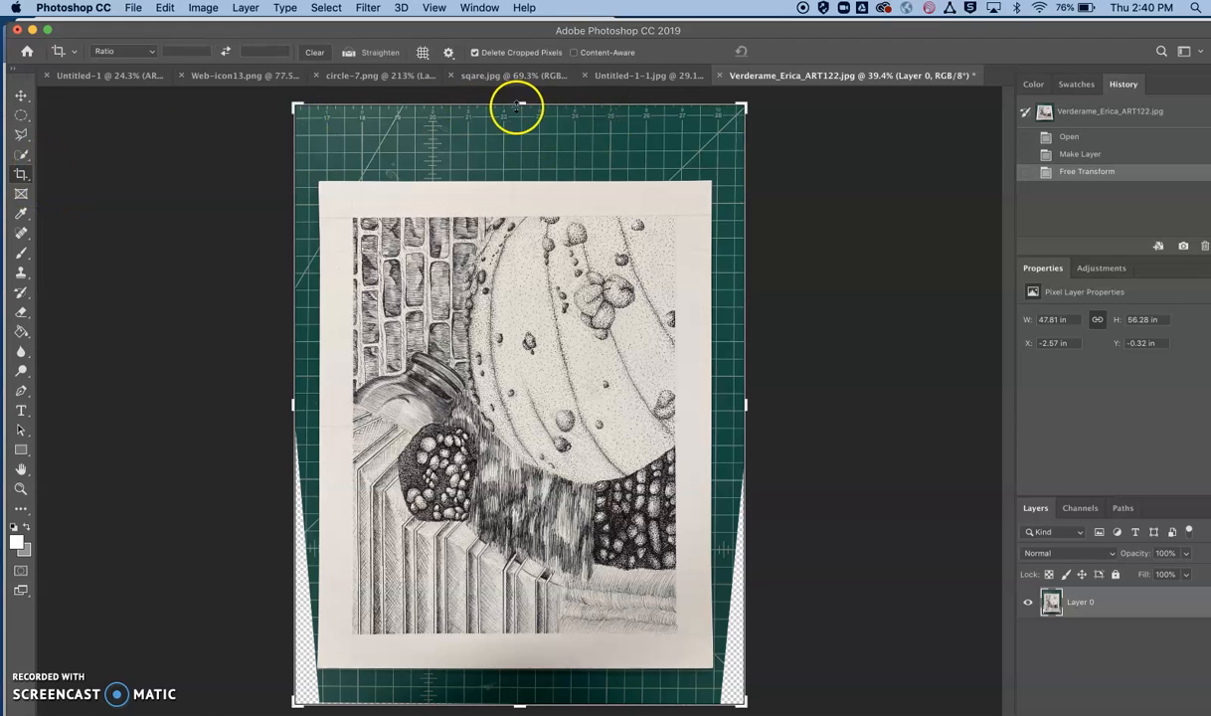
left_click_drag(519, 107, 518, 144)
left_click_drag(520, 665, 520, 648)
mouse_move(736, 404)
left_mouse_down()
mouse_move(746, 406)
mouse_move(727, 407)
left_mouse_up()
left_click_drag(311, 378, 321, 406)
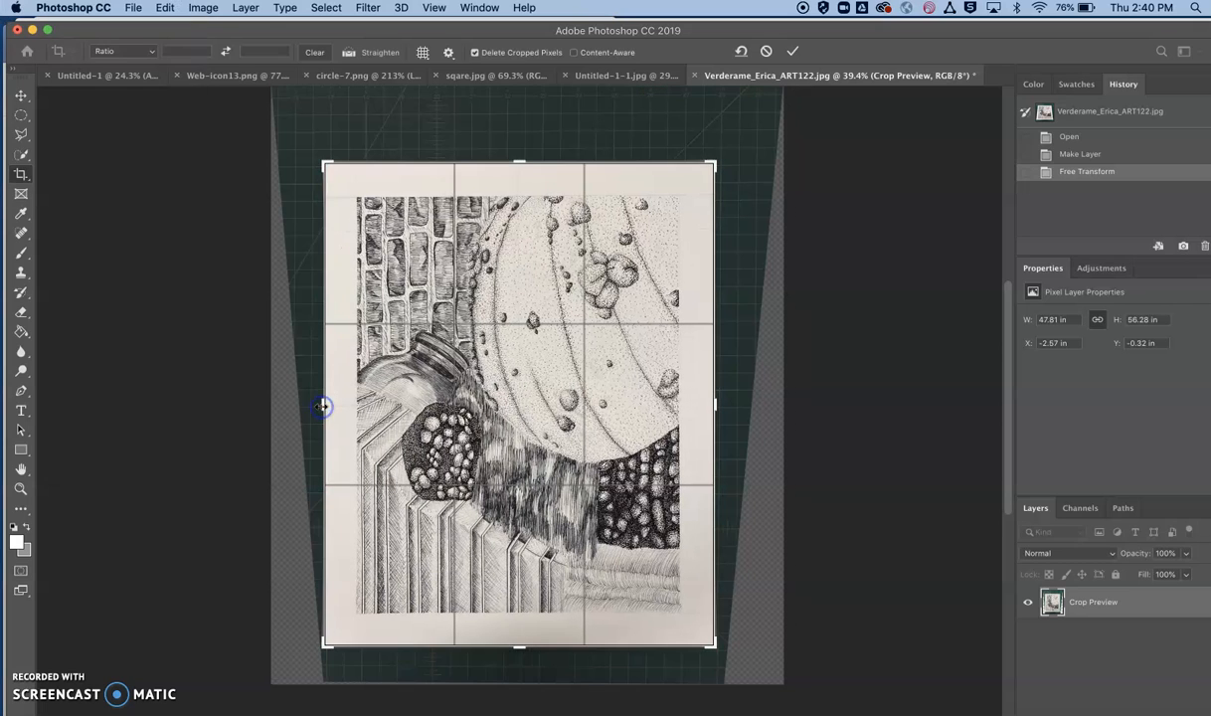
key("Return")
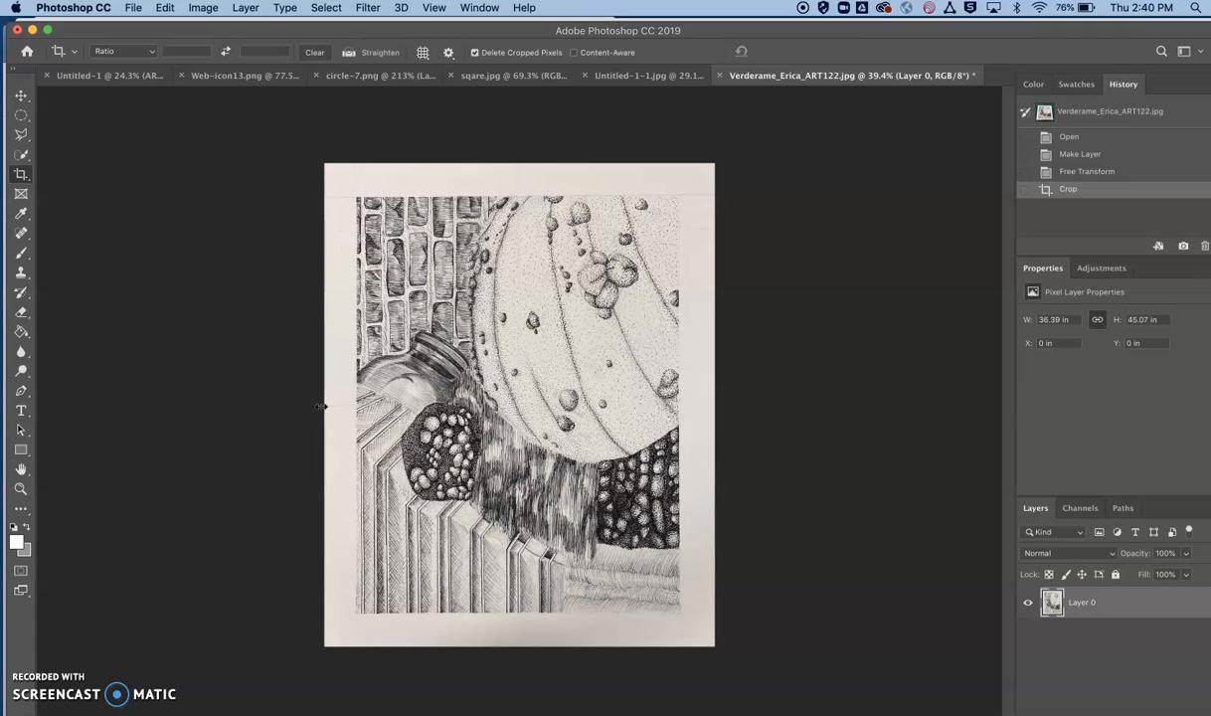
Step: Choose the Dodge Tool and enlarge its brush to 492 px
scroll(321, 406, "up", 4)
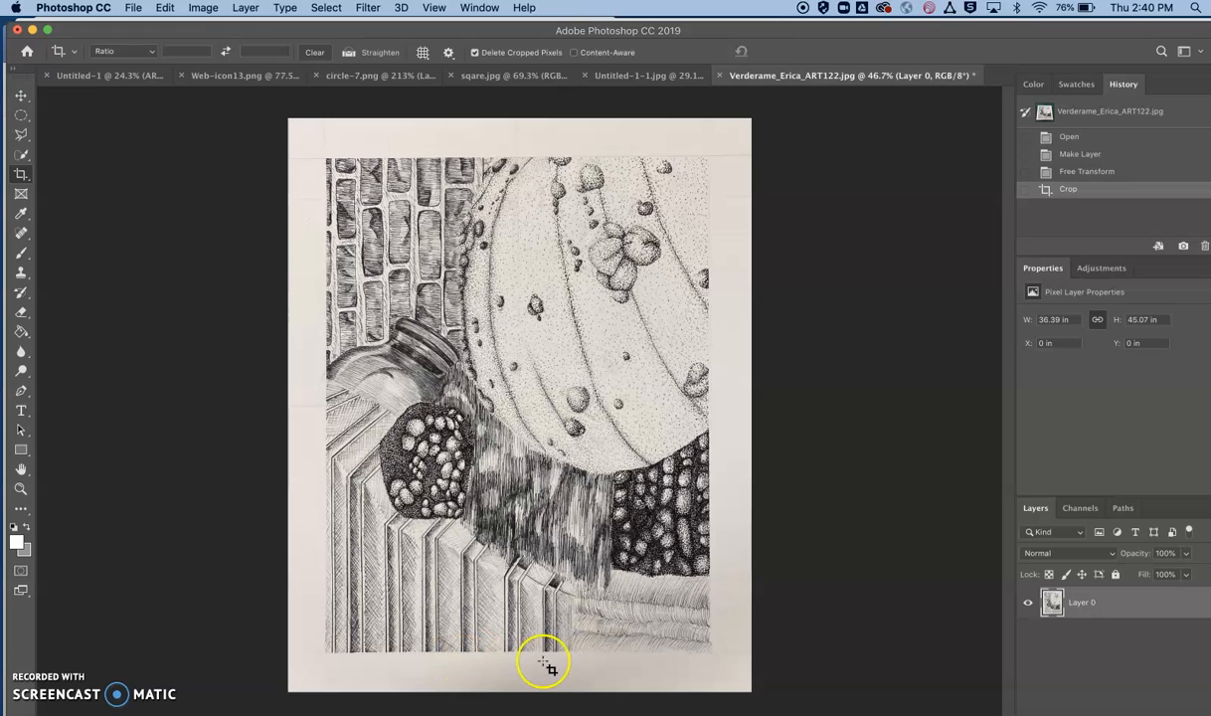
left_click(22, 370)
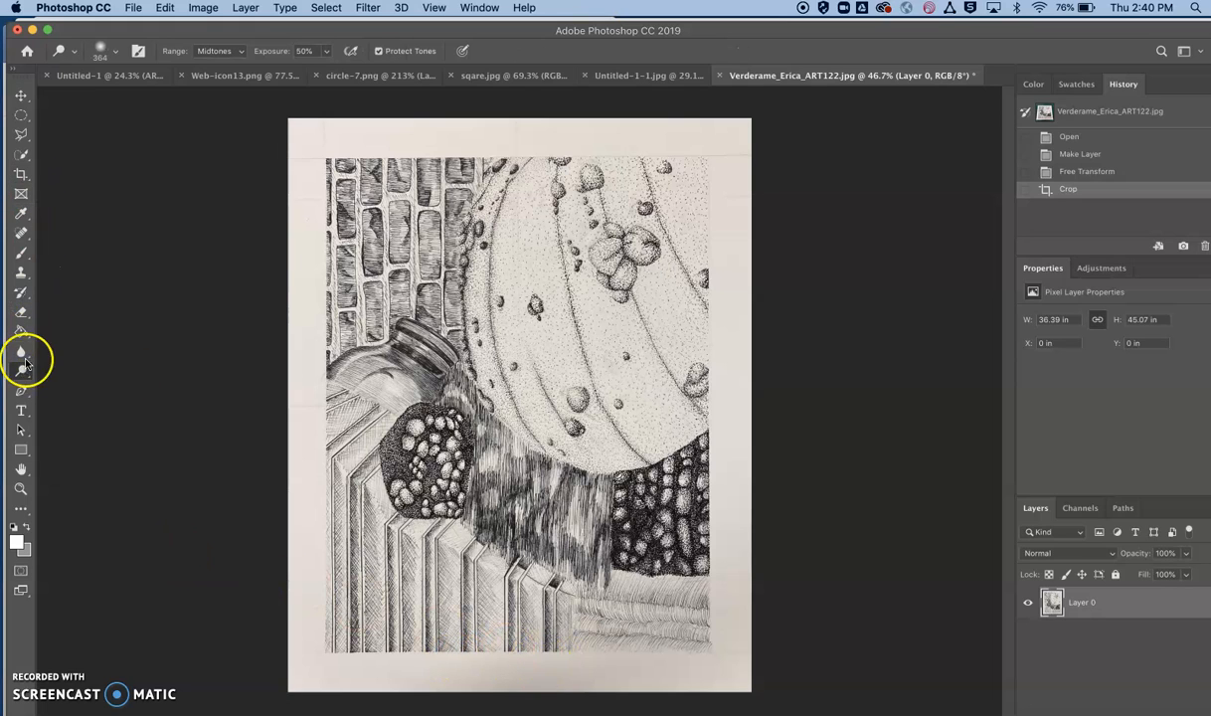
right_click(23, 373)
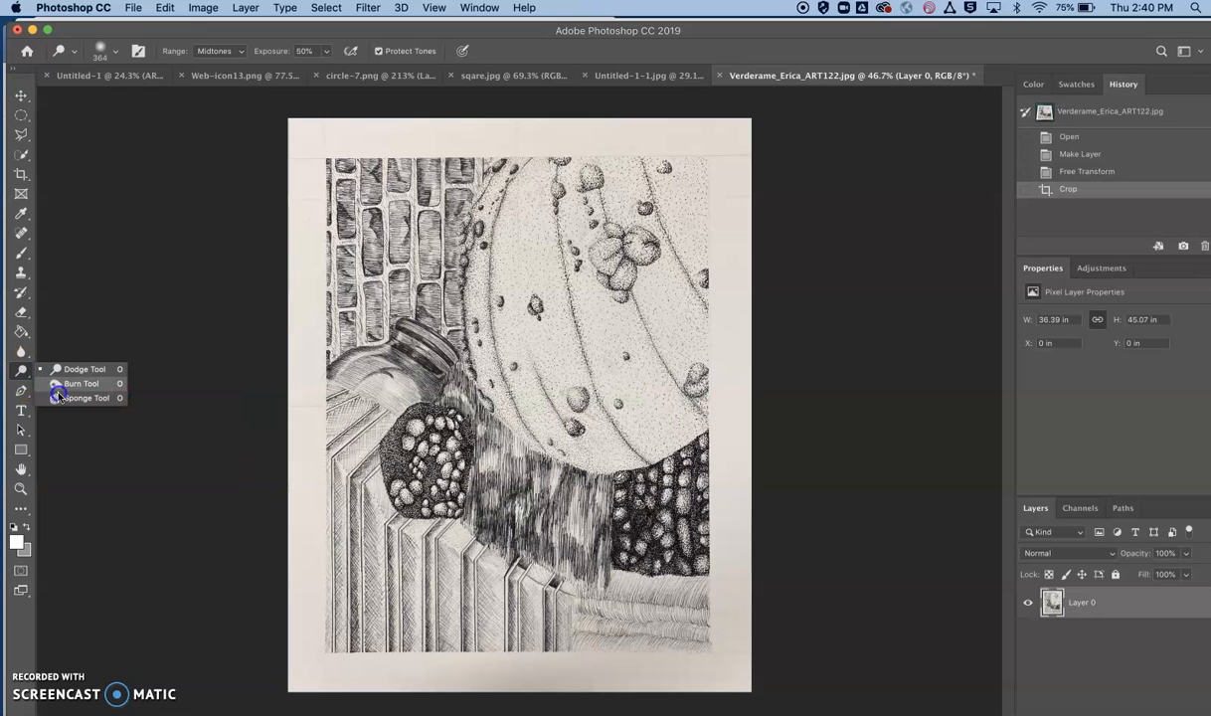
left_click(60, 372)
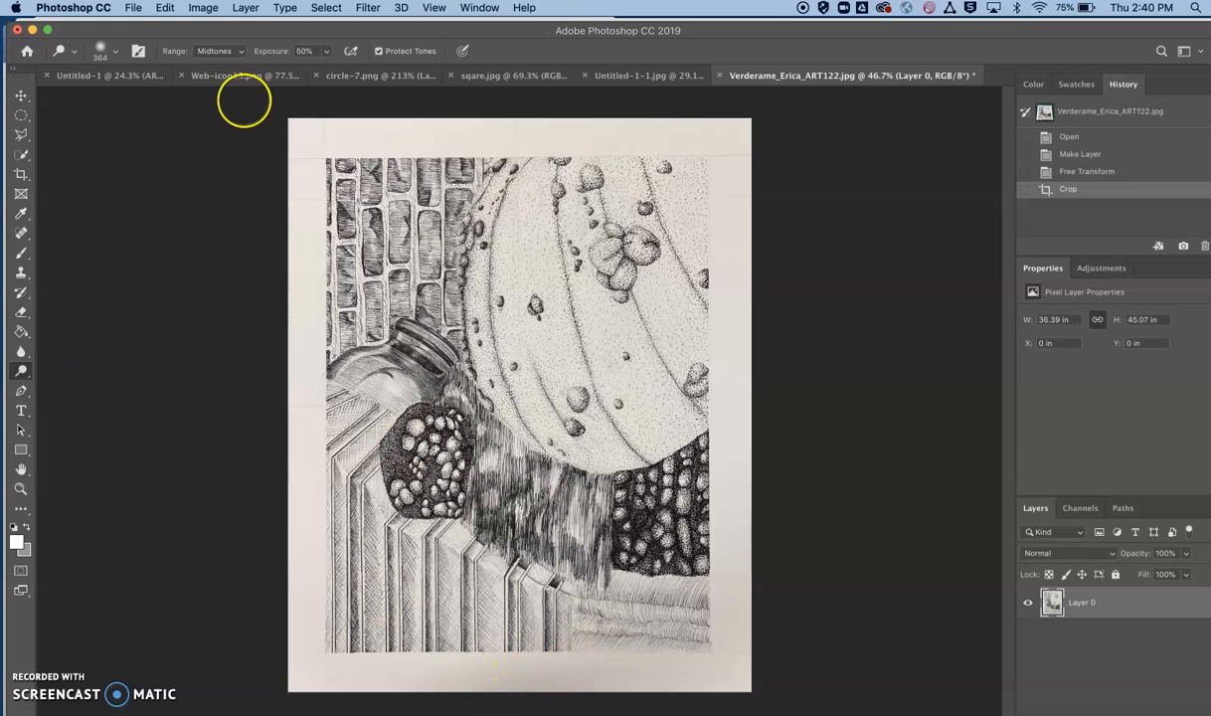
left_click(114, 55)
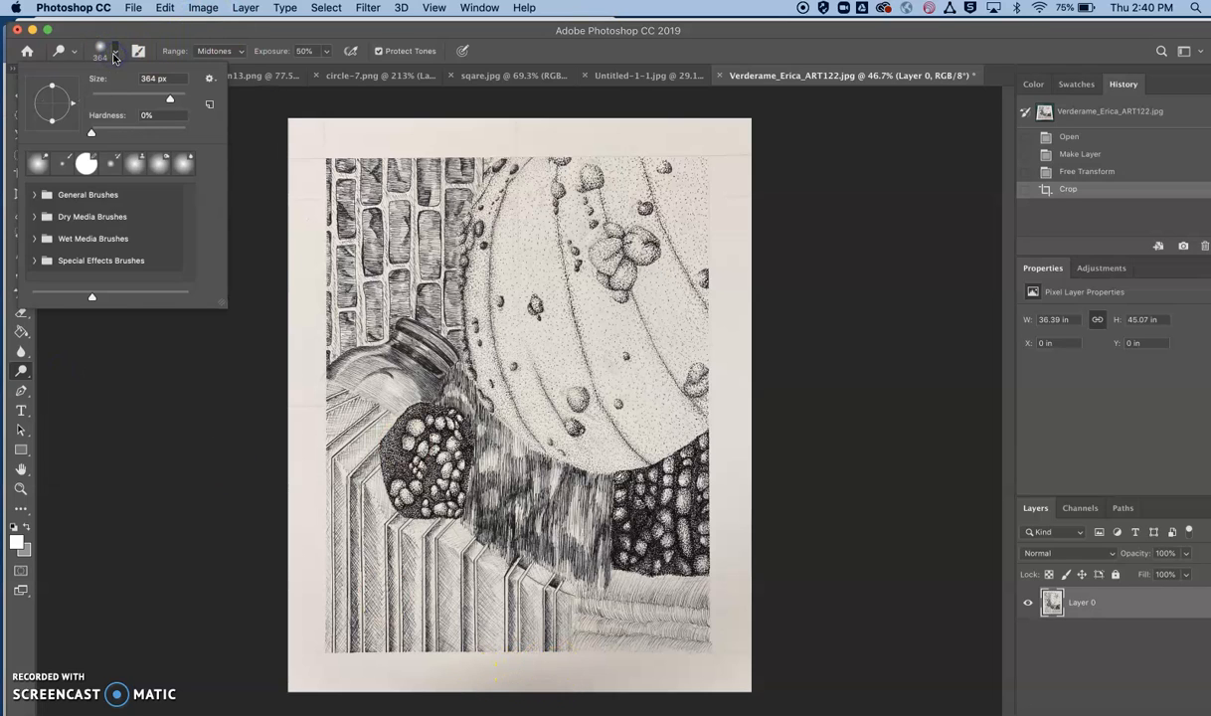
left_click_drag(169, 101, 171, 103)
left_click_drag(169, 100, 175, 102)
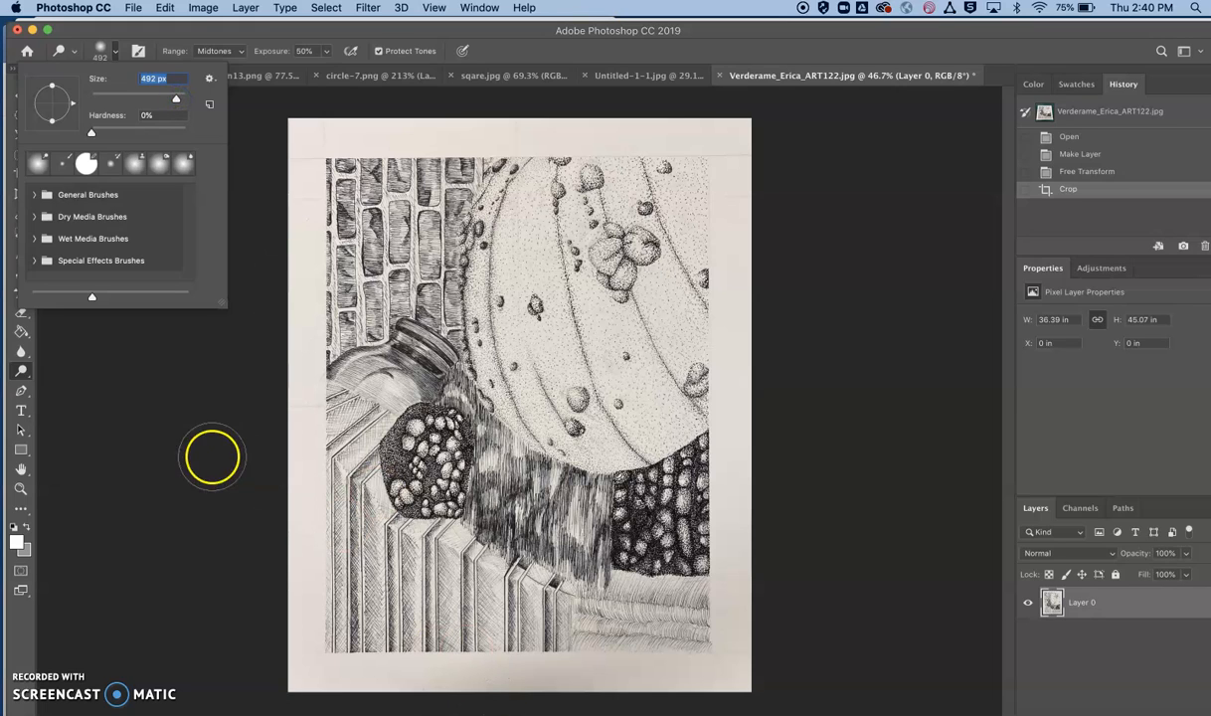
left_click(211, 458)
Step: Dodge the shadowed paper along the drawing's bottom margin and lower corners, stepping back one stroke in the history along the way
left_click(538, 633)
mouse_move(538, 633)
left_mouse_down()
mouse_move(591, 669)
mouse_move(557, 670)
left_mouse_up()
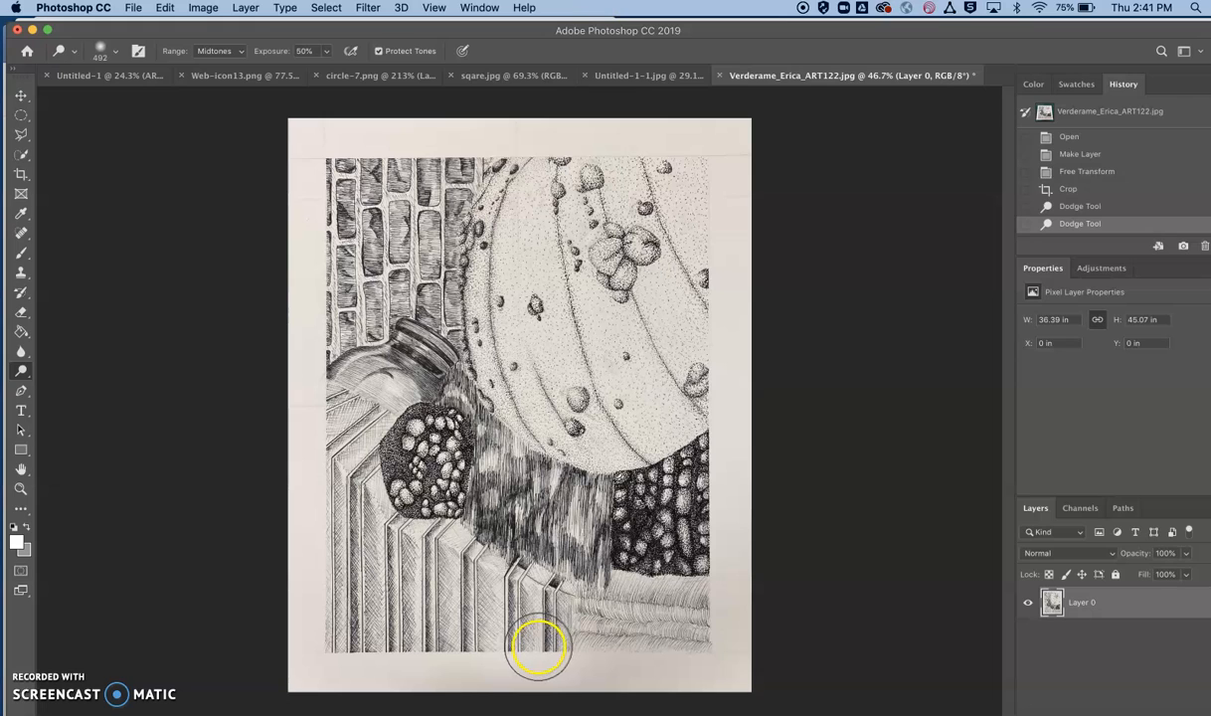
left_click(1076, 206)
left_click(1078, 206)
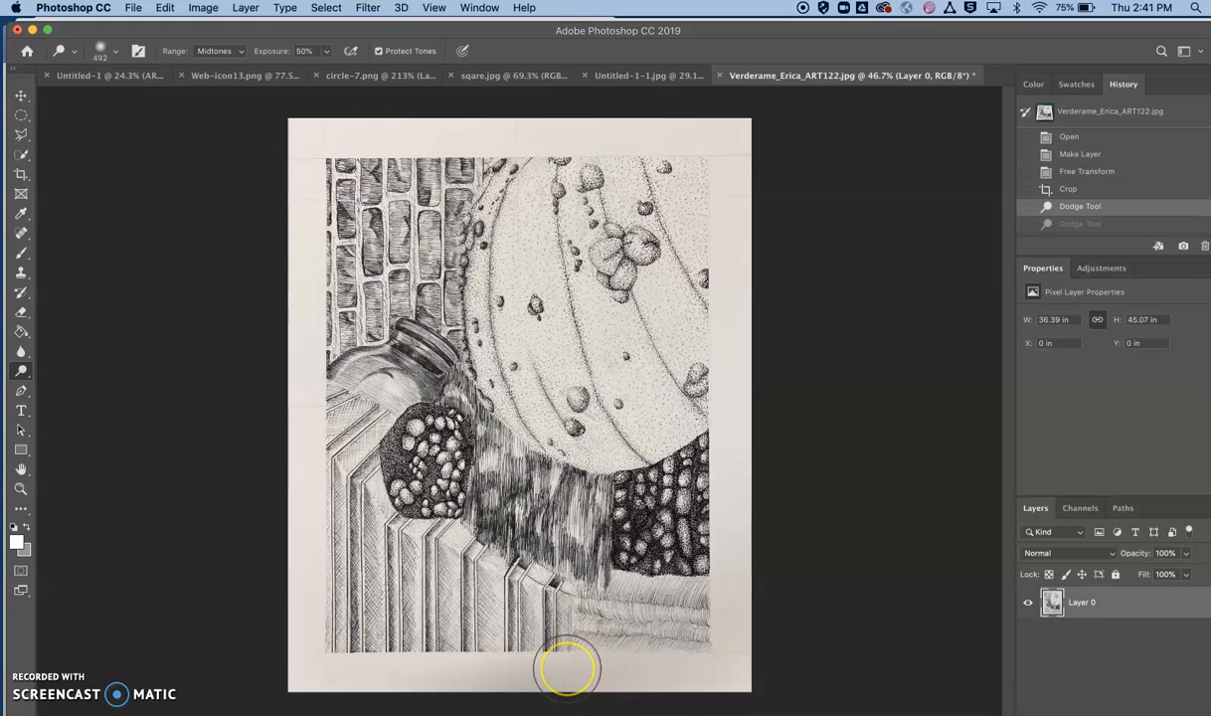
left_click_drag(567, 668, 305, 638)
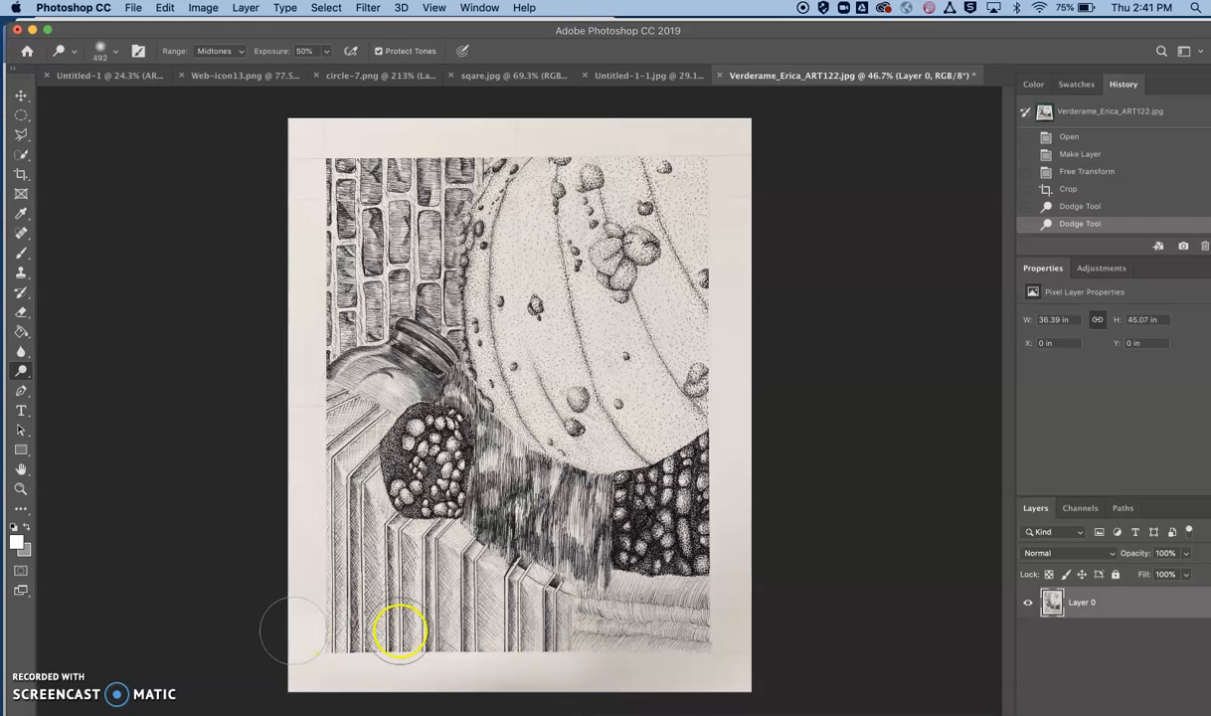
right_click(622, 661)
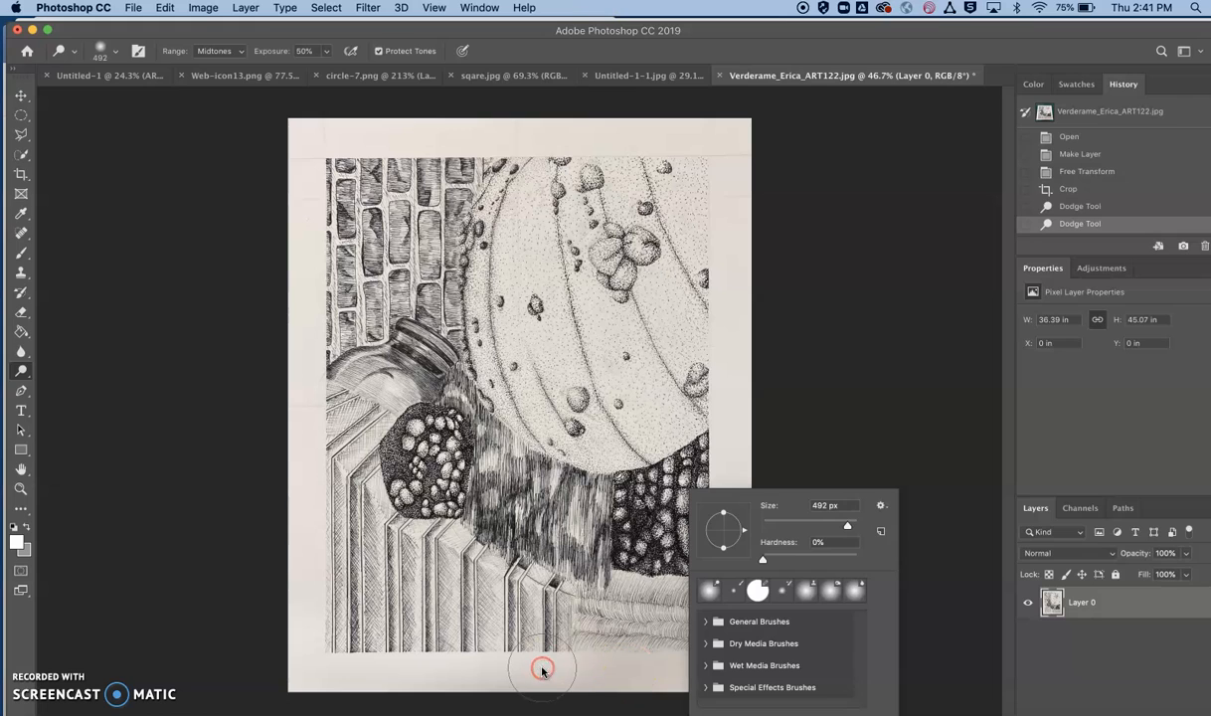
left_click_drag(593, 676, 755, 675)
mouse_move(731, 608)
left_mouse_down()
mouse_move(708, 605)
mouse_move(654, 635)
mouse_move(344, 658)
left_mouse_up()
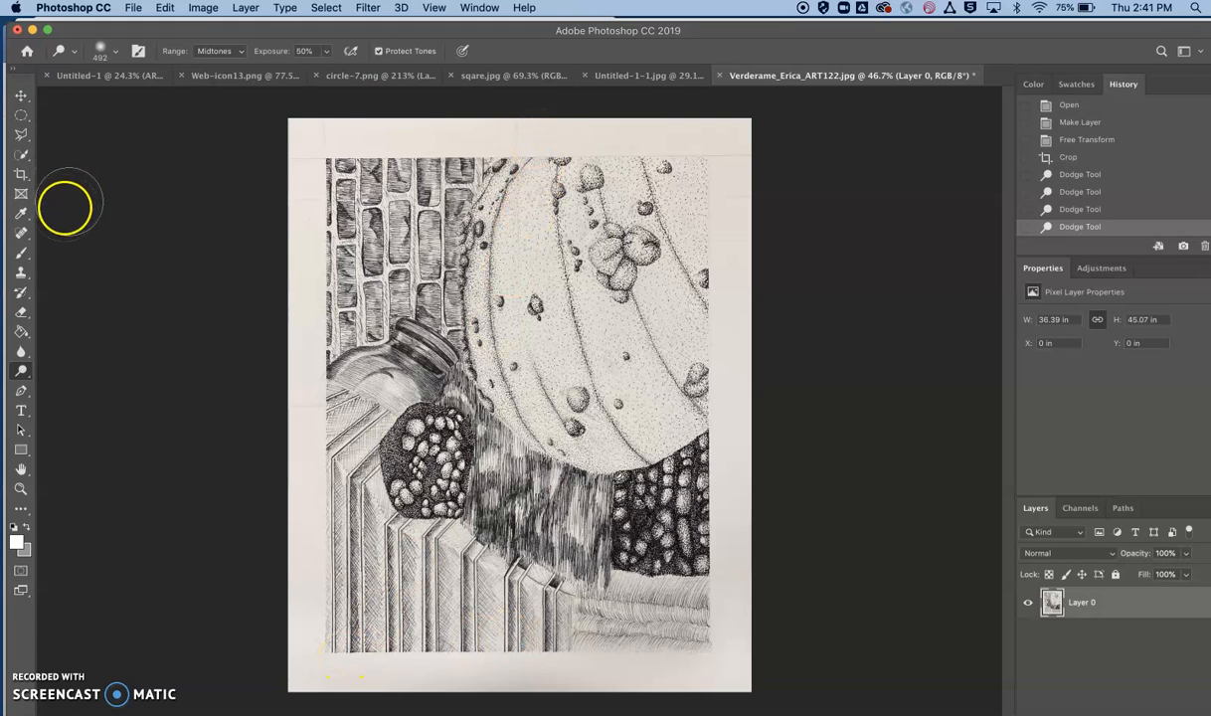
Step: Sample the paper colour in the top margin with the Eyedropper and inspect its values in the foreground Color Picker
left_click(21, 213)
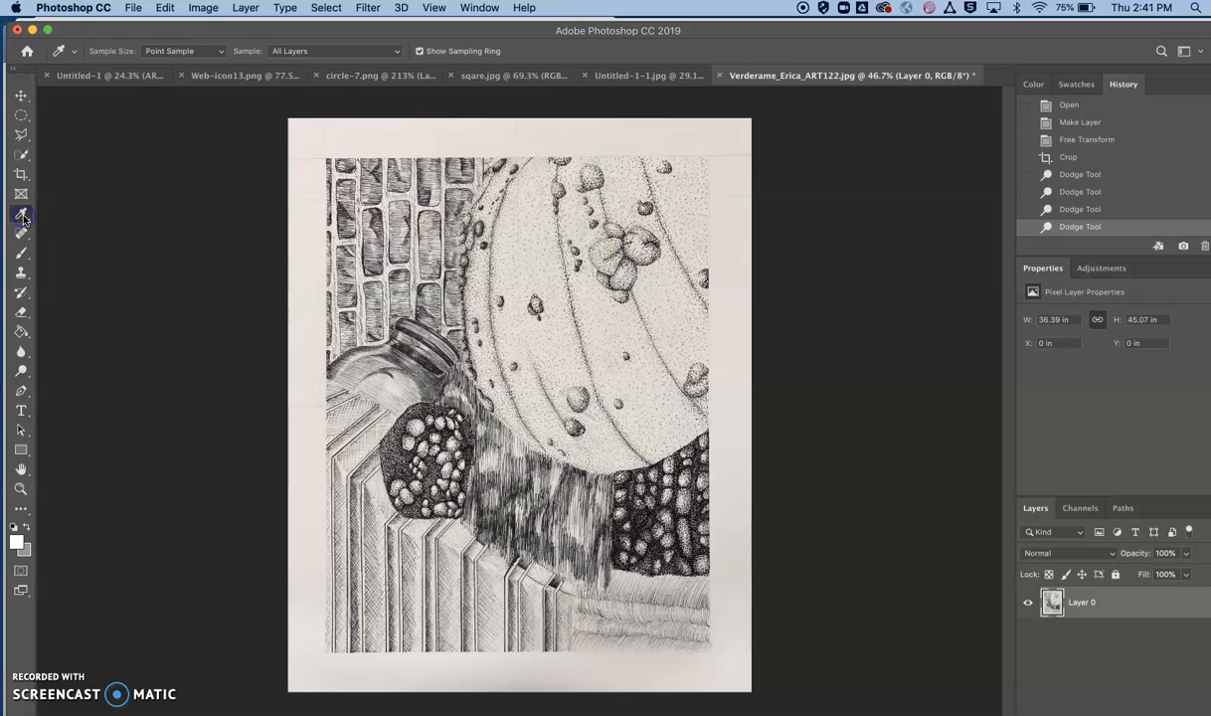
left_click(525, 129)
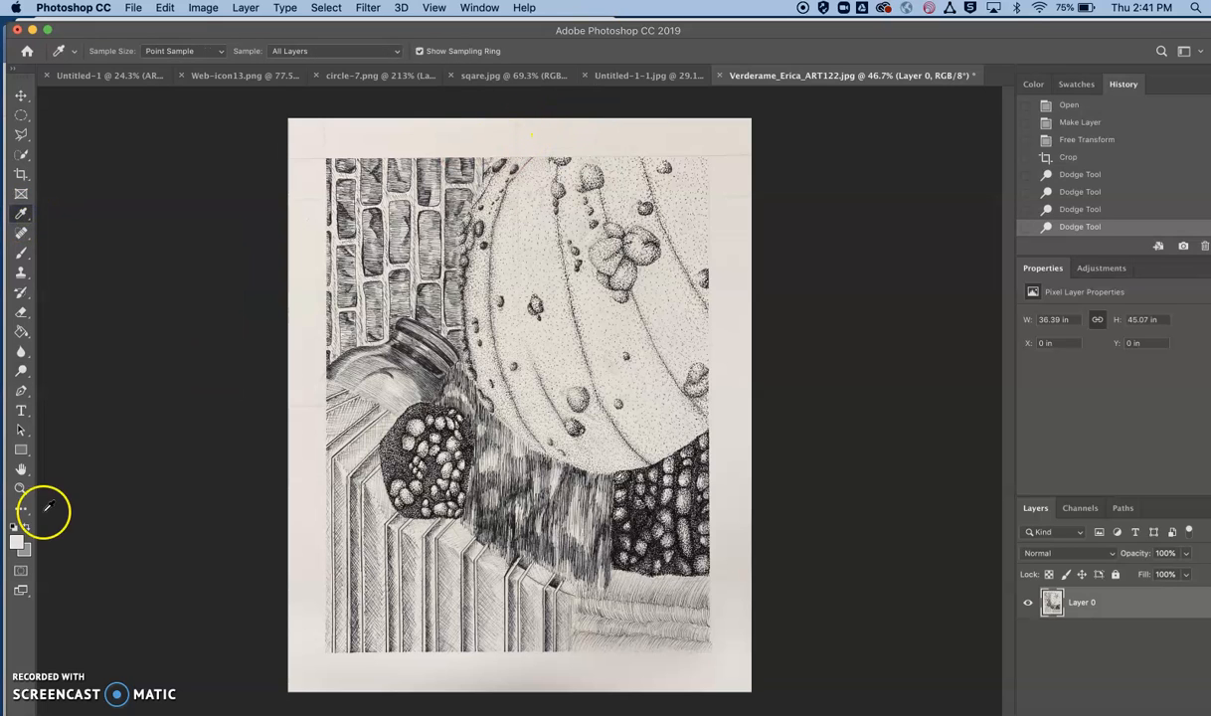
left_click(18, 540)
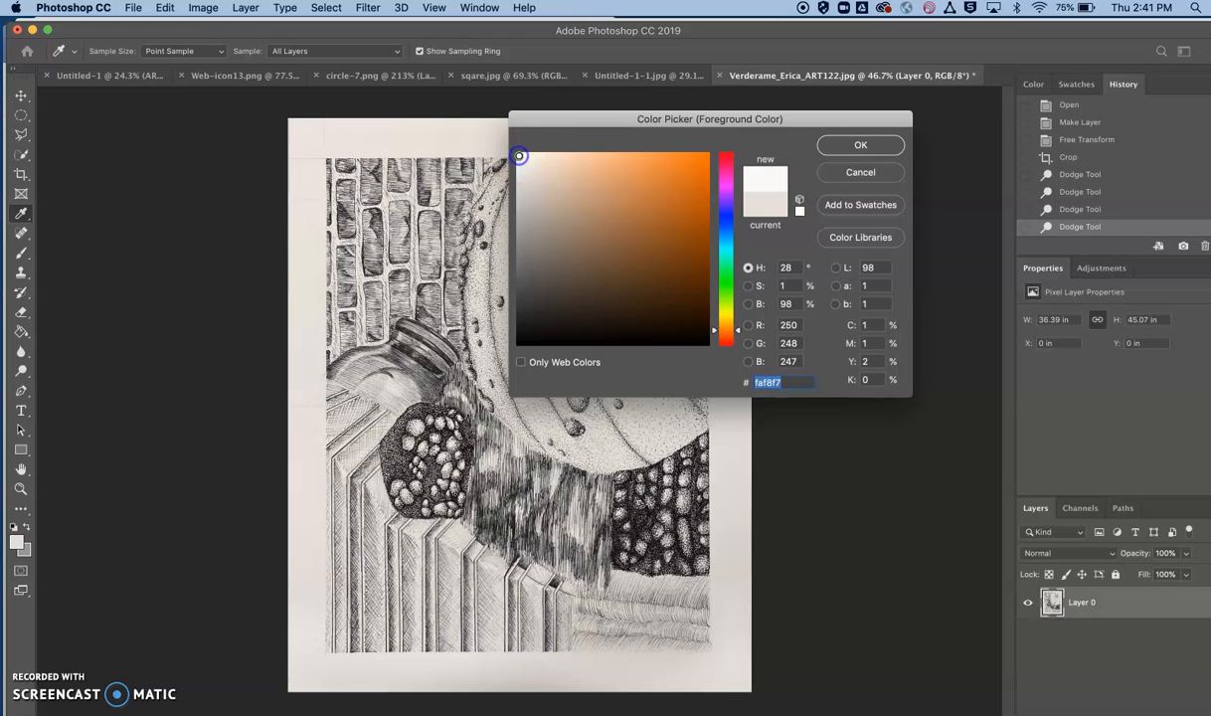
left_click(528, 170)
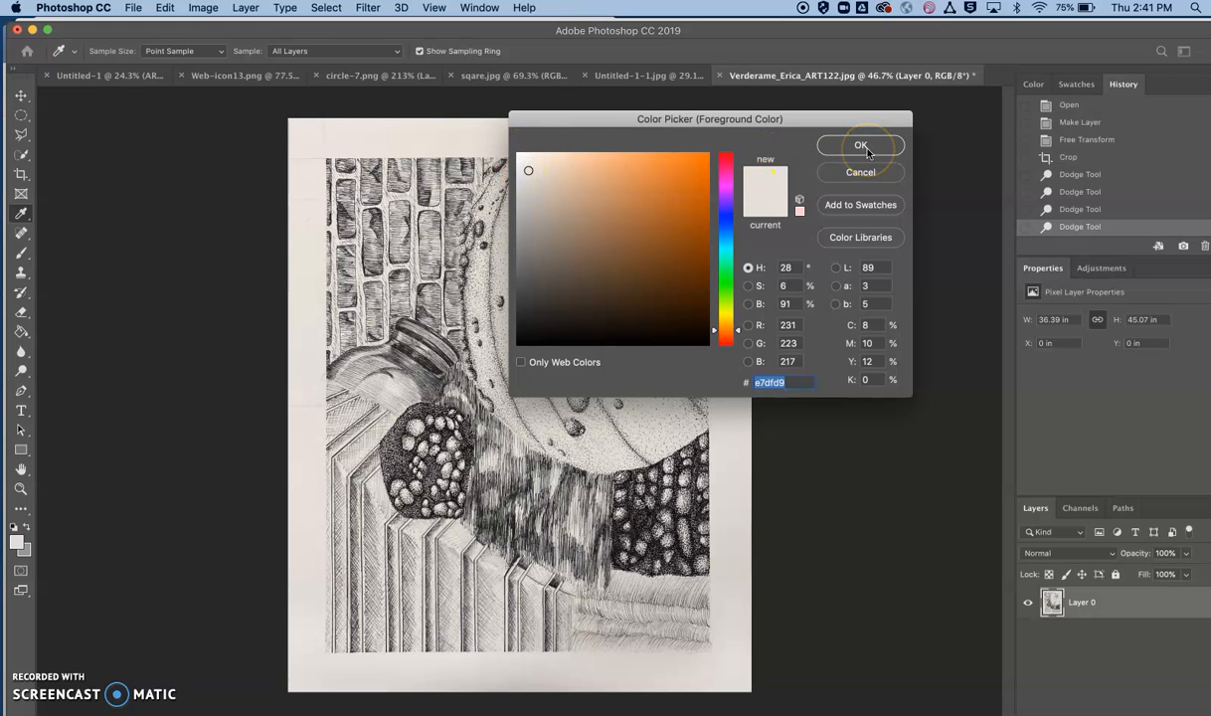
left_click(237, 217)
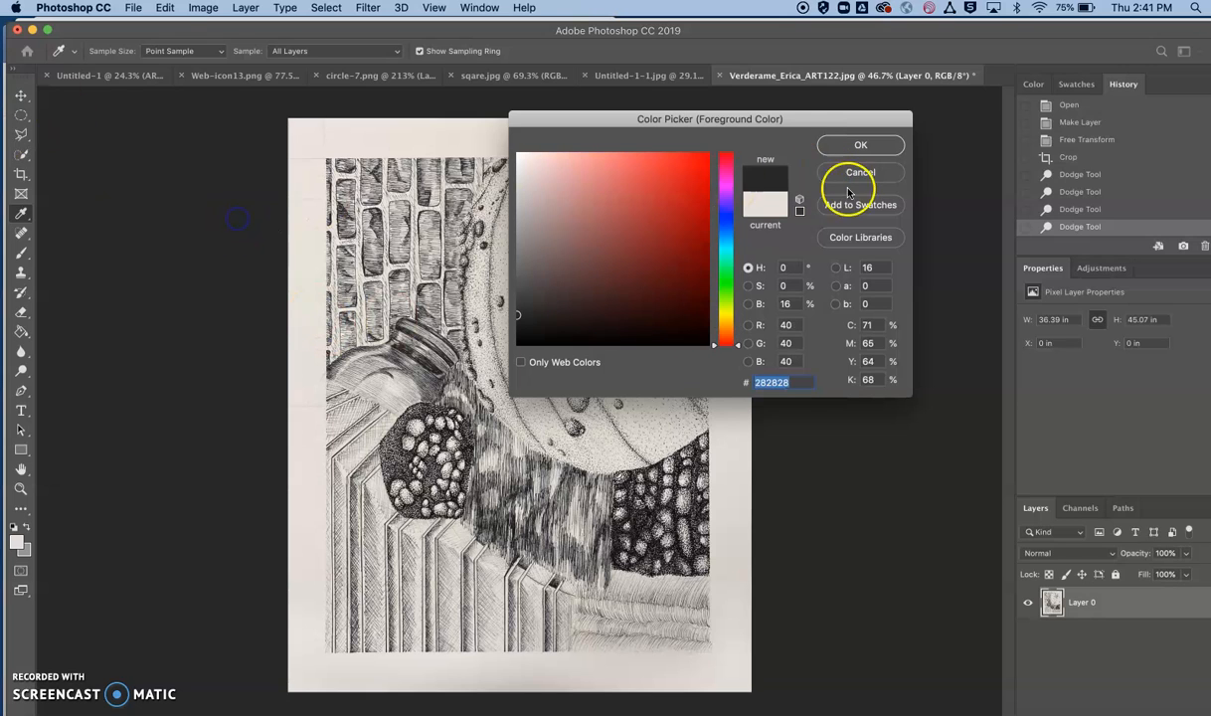
left_click(861, 146)
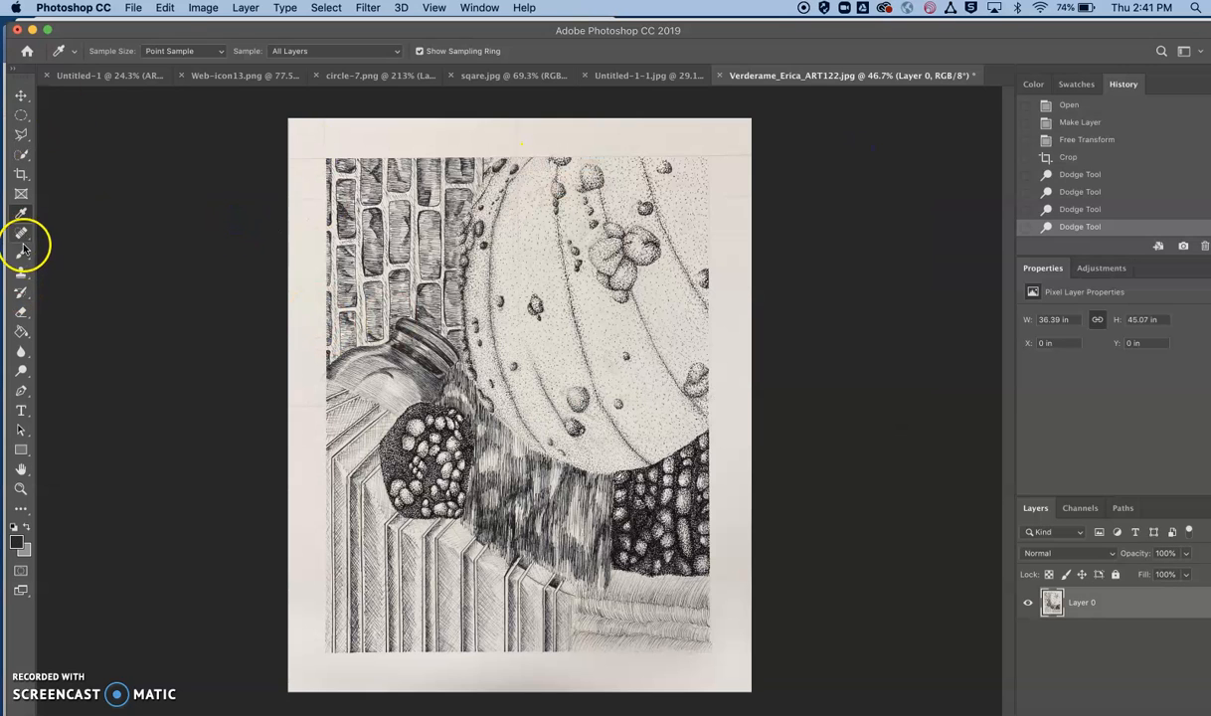
Step: Sample the paper colour in the upper-left margin and in the bottom margin, checking each in the foreground Color Picker
left_click(339, 129)
left_click(16, 543)
left_click(853, 149)
left_click(852, 151)
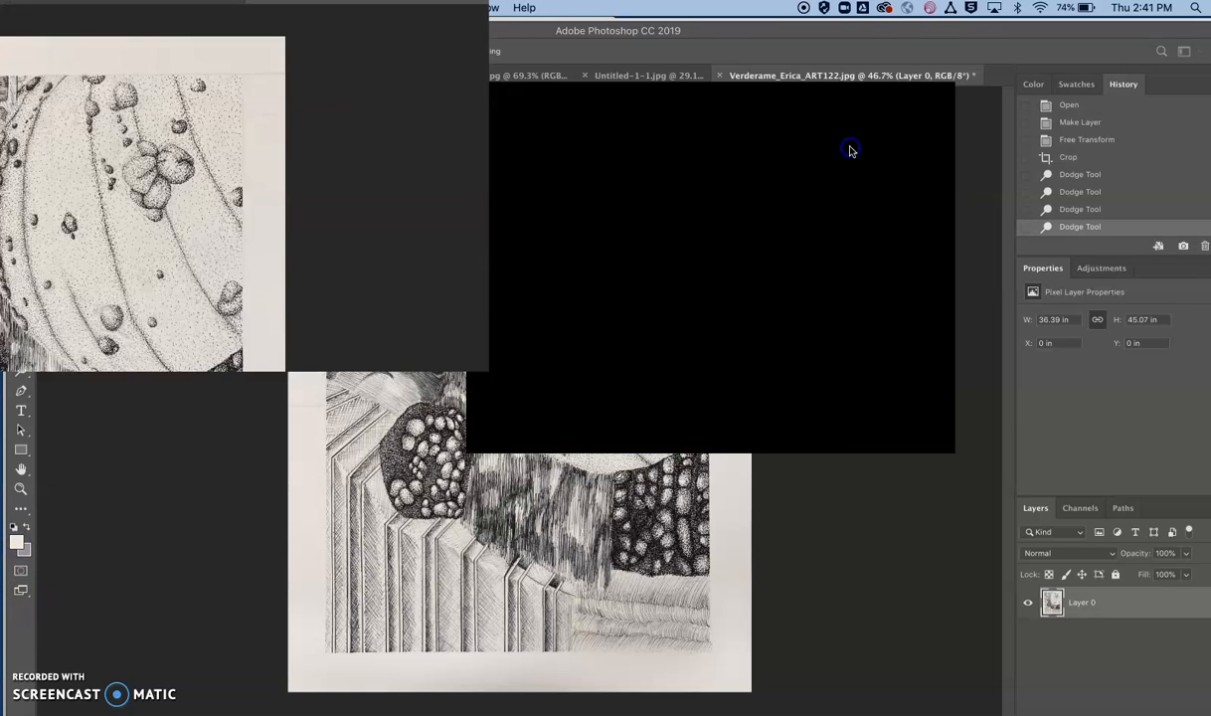
left_click(475, 677)
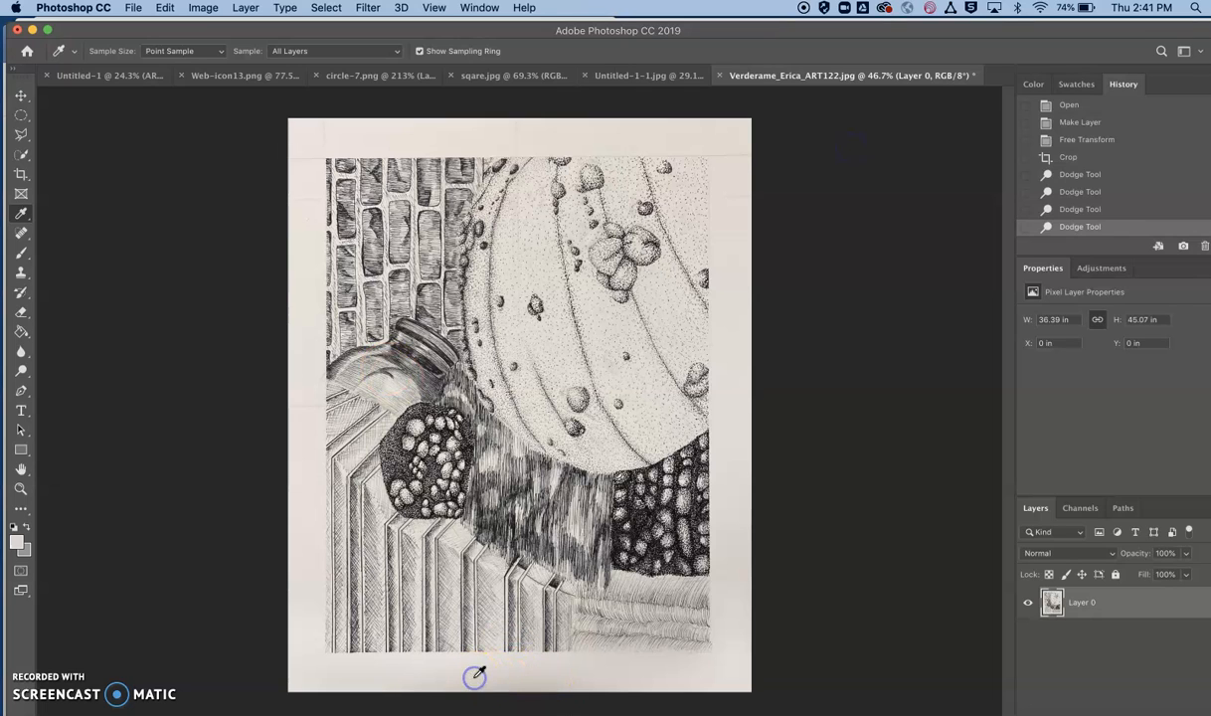
left_click(16, 544)
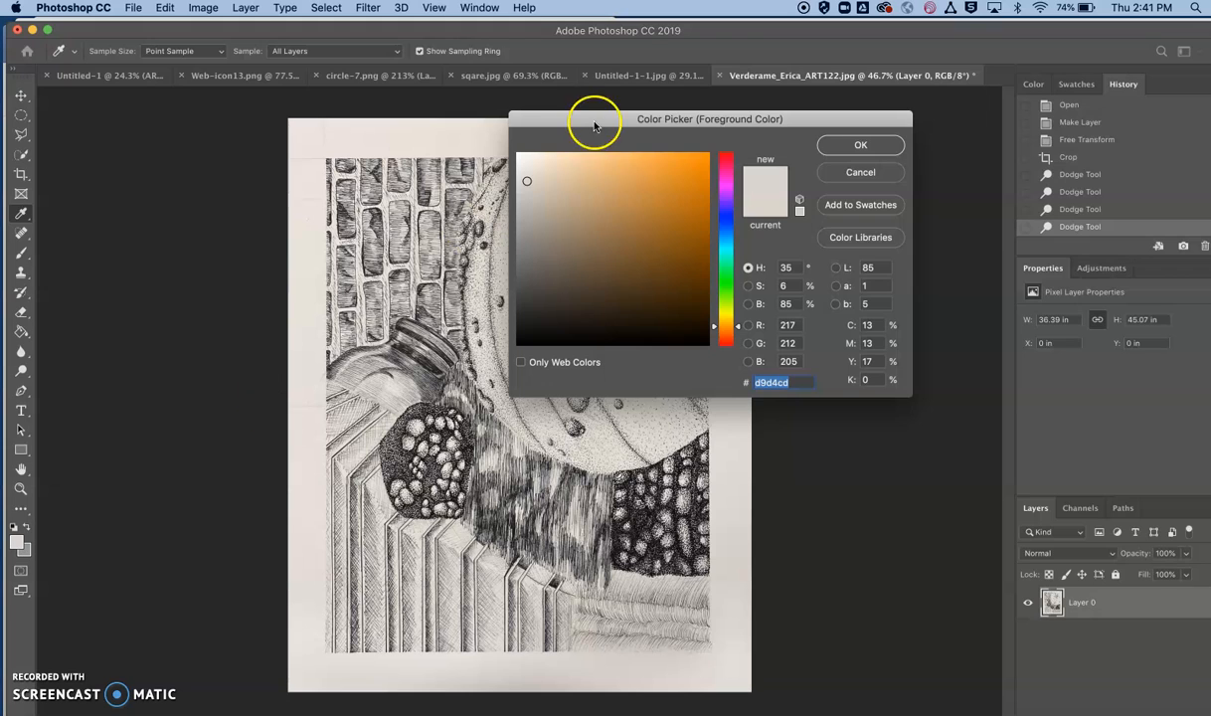
left_click(860, 145)
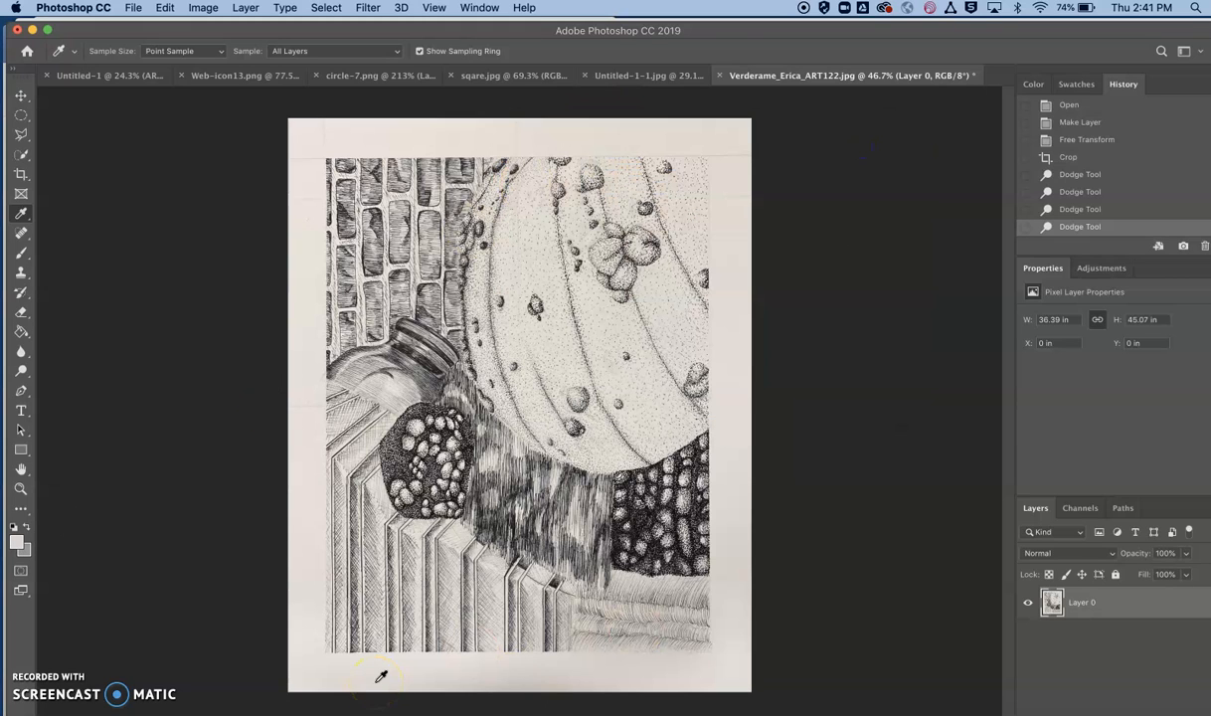
Step: Apply a Levels adjustment with the black input at 13 and the white input at 229, comparing the preview before confirming
left_click(204, 9)
mouse_move(219, 57)
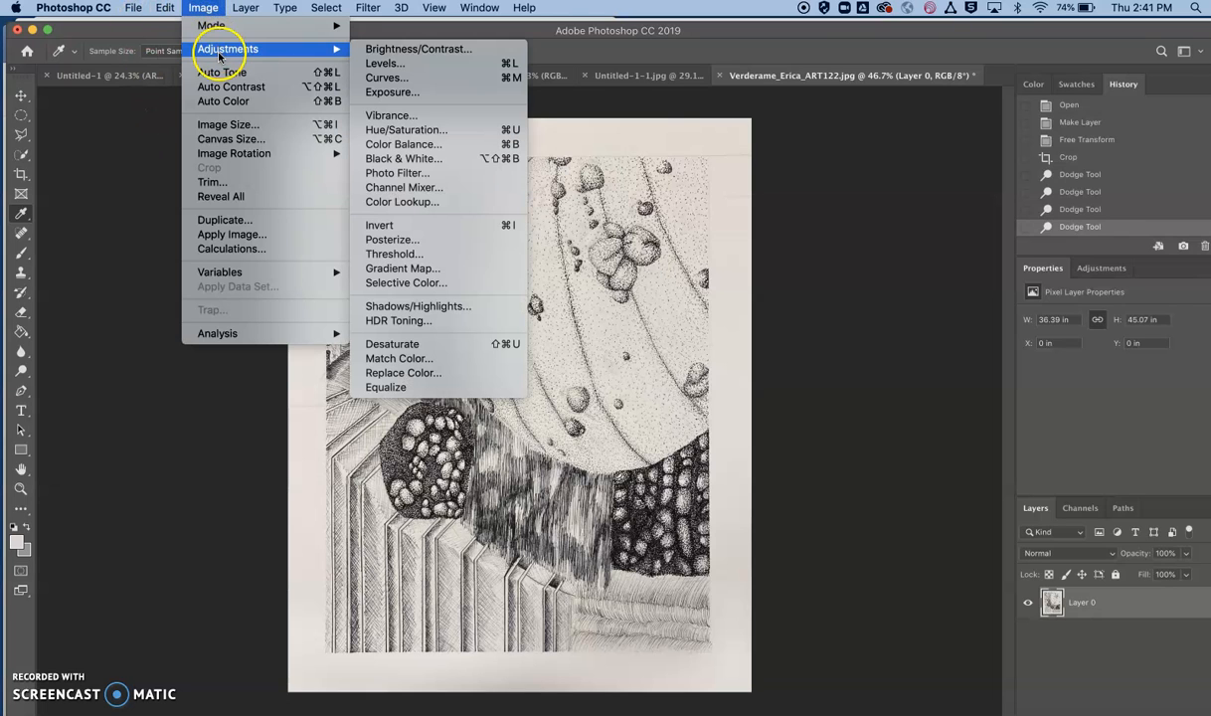
left_click(413, 64)
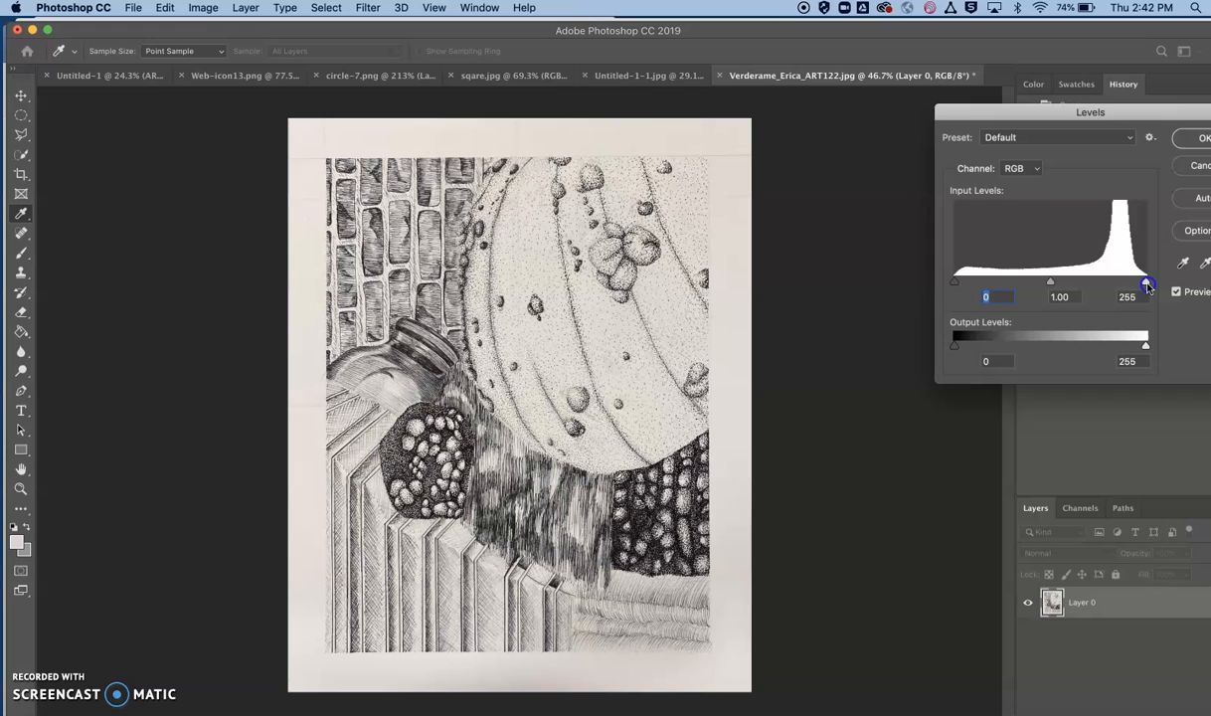
left_click_drag(1145, 285, 1135, 284)
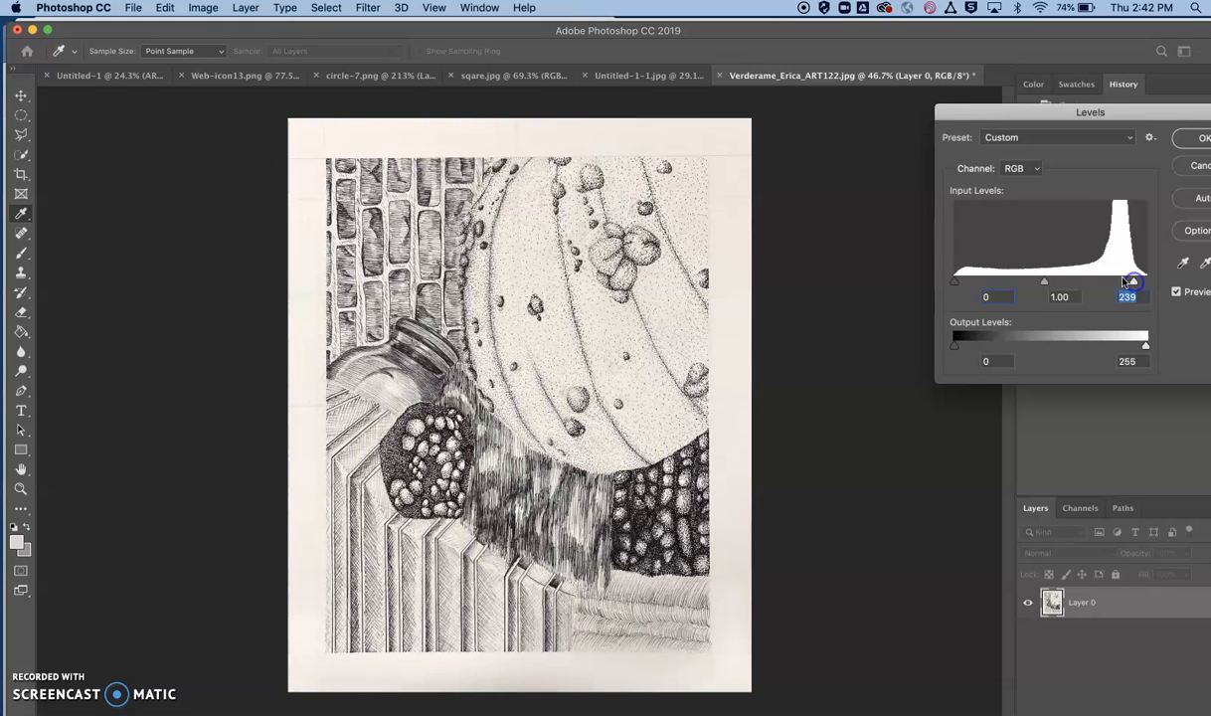
left_click_drag(954, 284, 962, 284)
mouse_move(1133, 283)
left_mouse_down()
mouse_move(1004, 283)
mouse_move(1126, 282)
left_mouse_up()
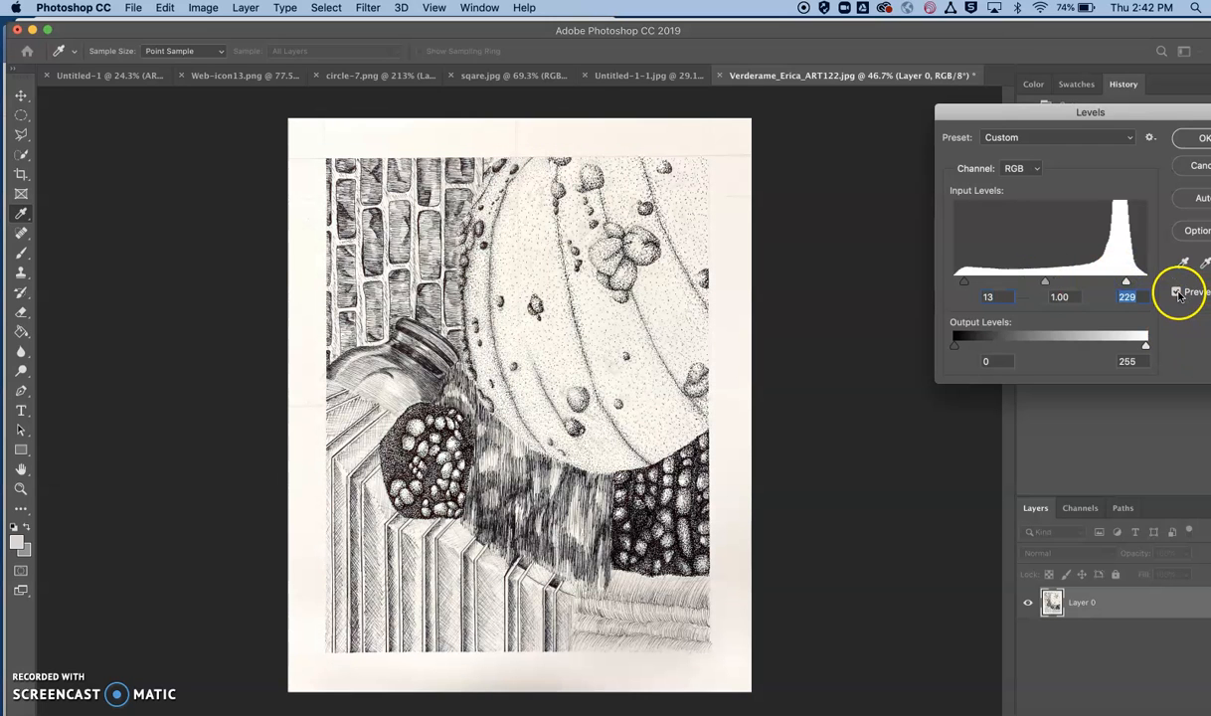
left_click(1177, 293)
left_click(1178, 292)
left_click(1201, 141)
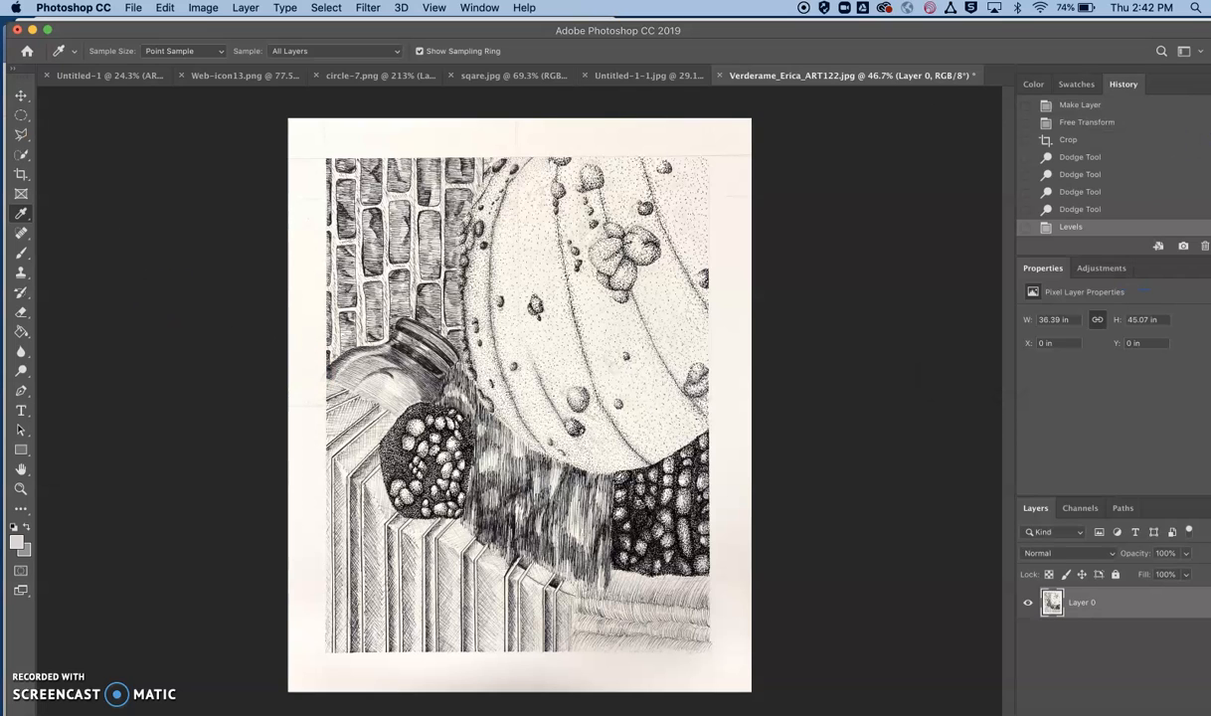
Step: Lighten the remaining shadows near the middle of the bottom margin with the Dodge Tool
left_click(21, 371)
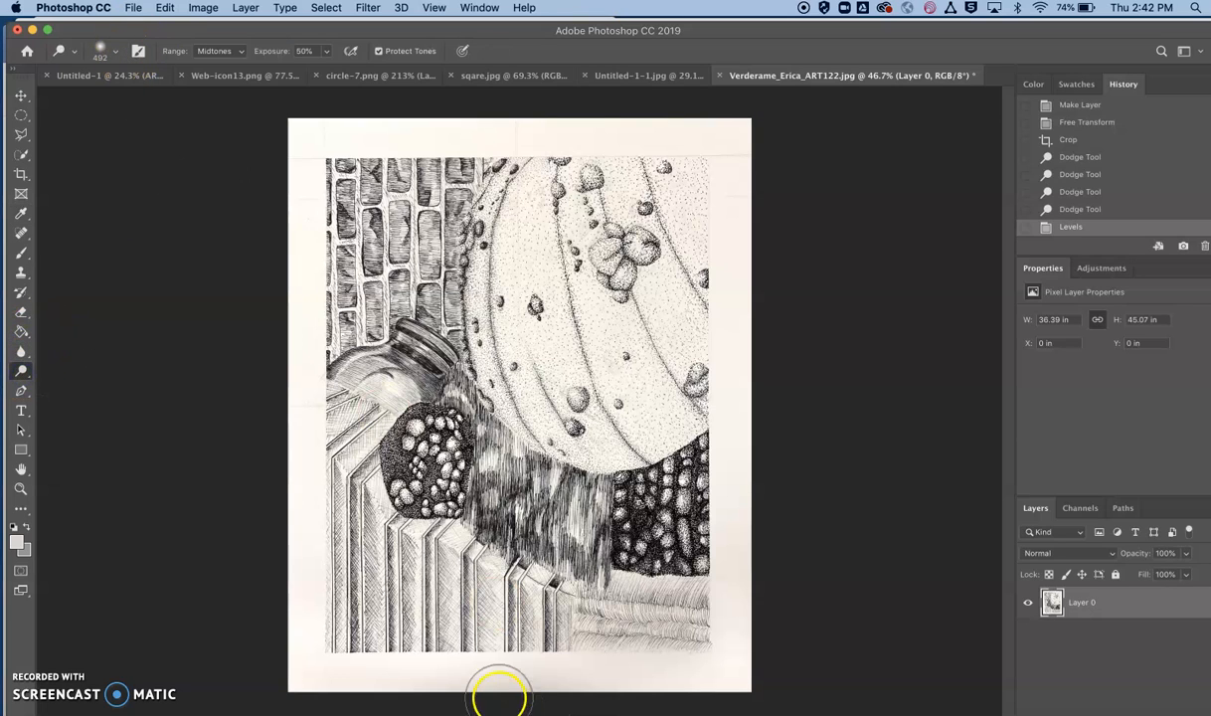
left_click(464, 678)
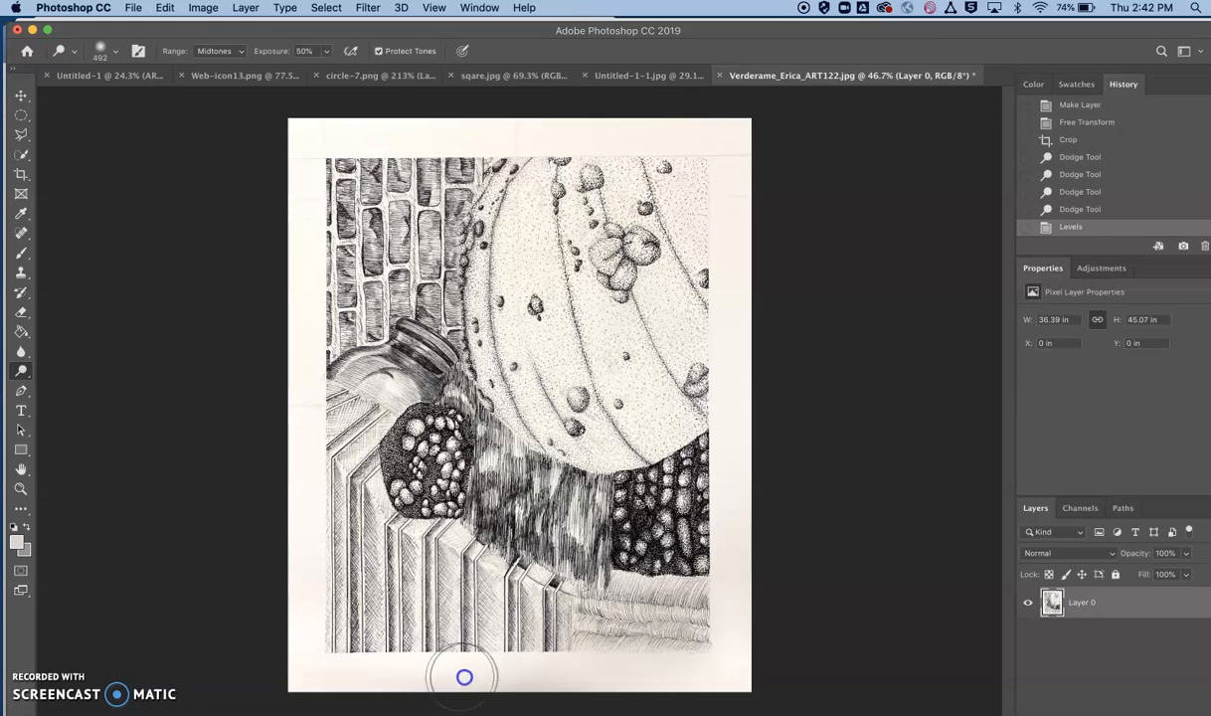
left_click(536, 674)
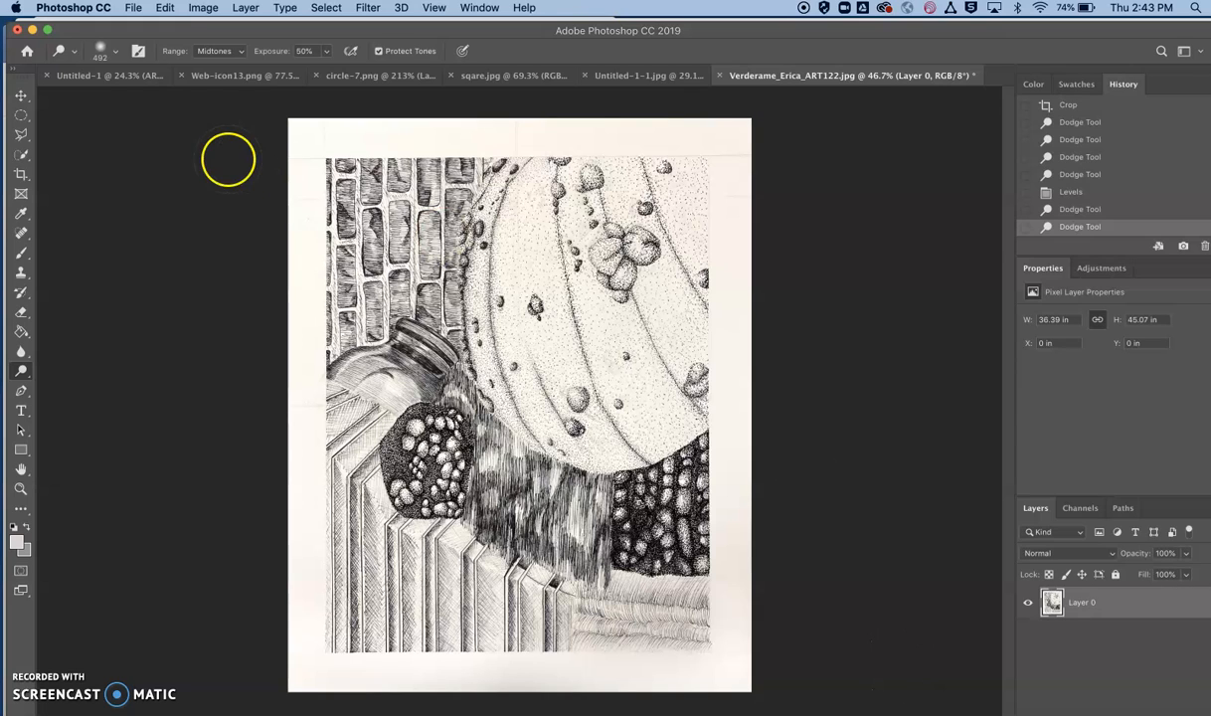
Step: Apply a Photo Filter with a custom blue colour at 7% density, keeping Preserve Luminosity on, to cool the paper's warm tint
left_click(202, 8)
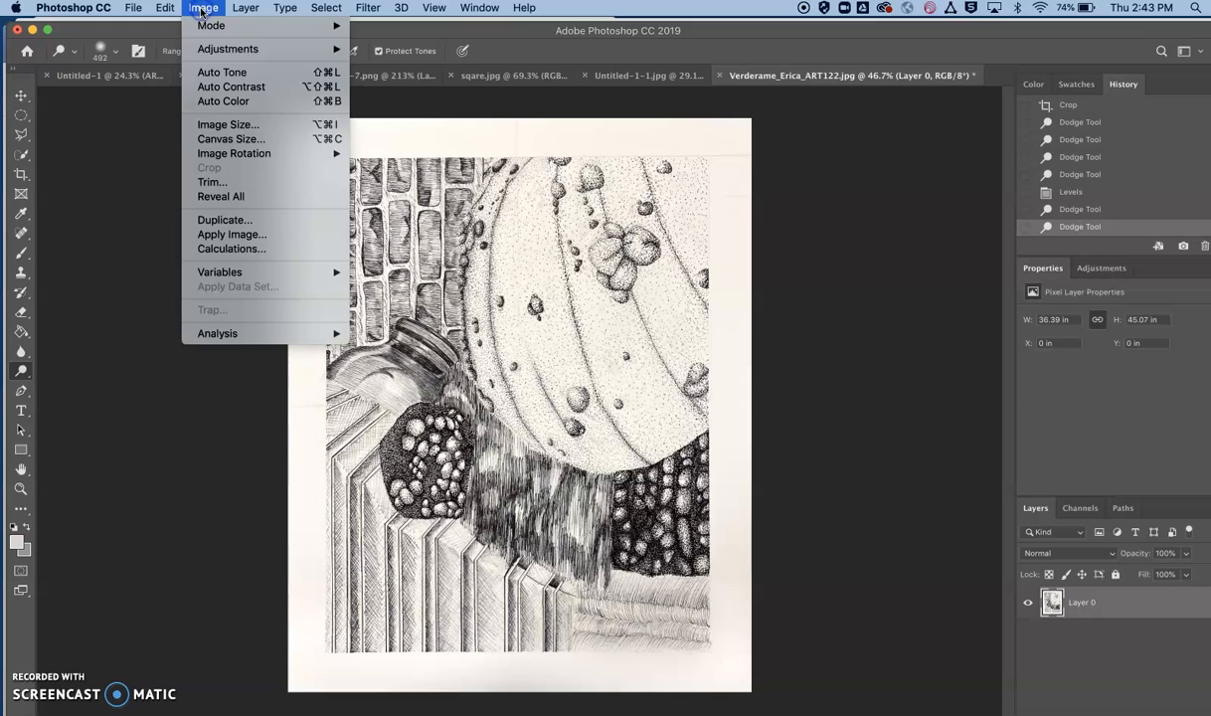
mouse_move(209, 52)
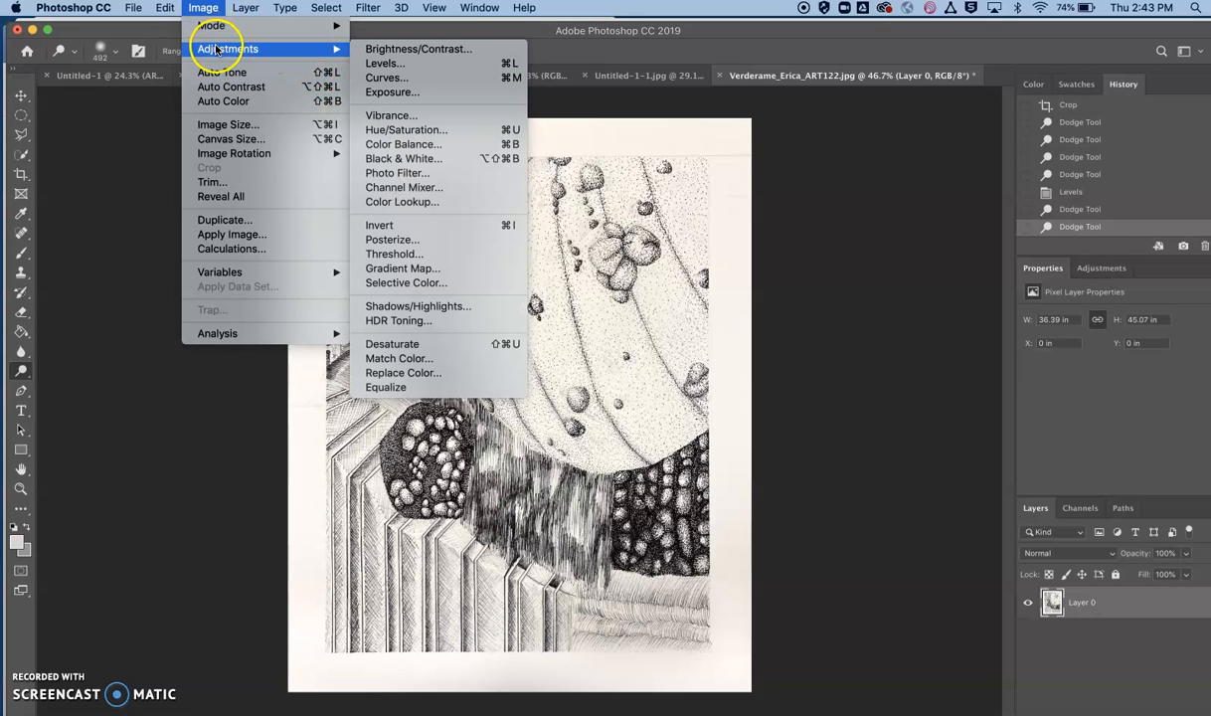
left_click(387, 174)
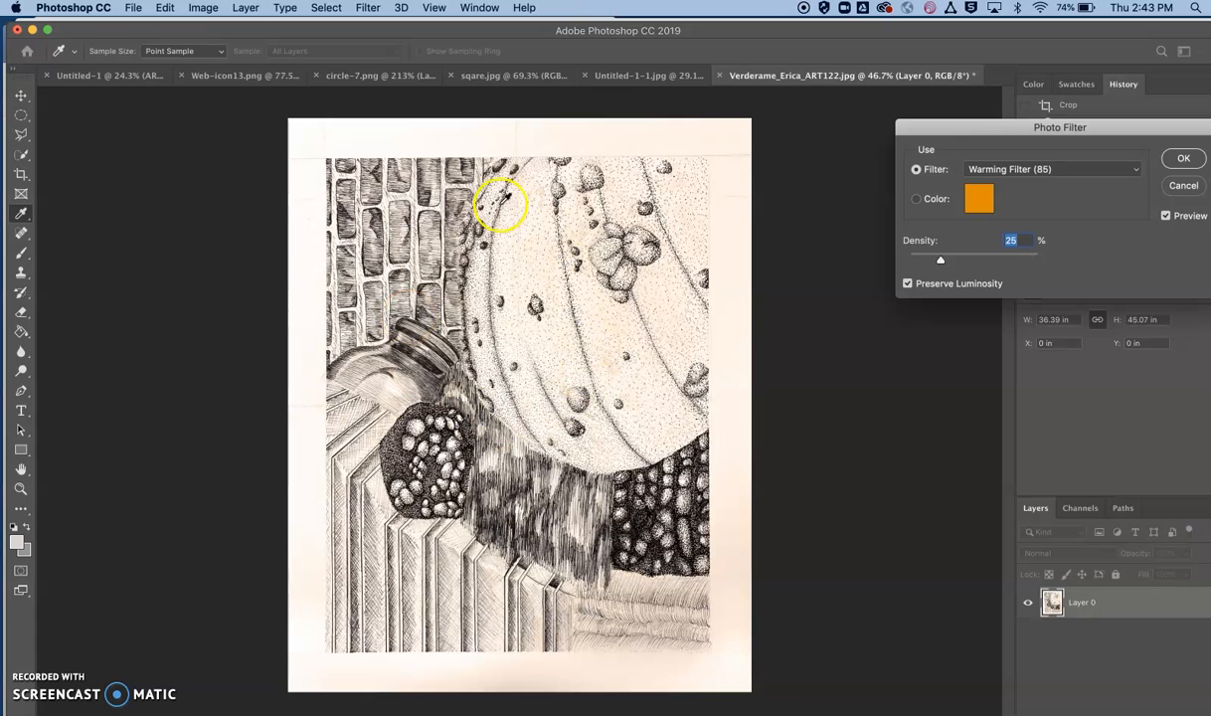
left_click_drag(941, 261, 932, 261)
left_click(980, 200)
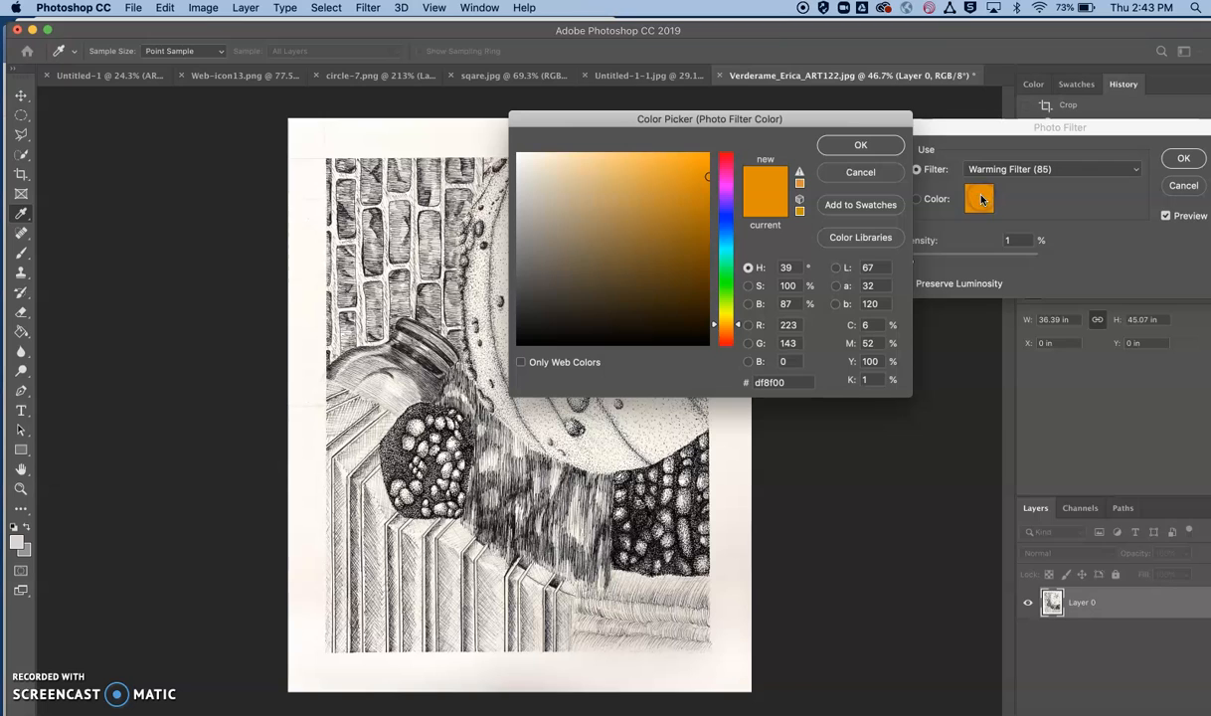
left_click(727, 227)
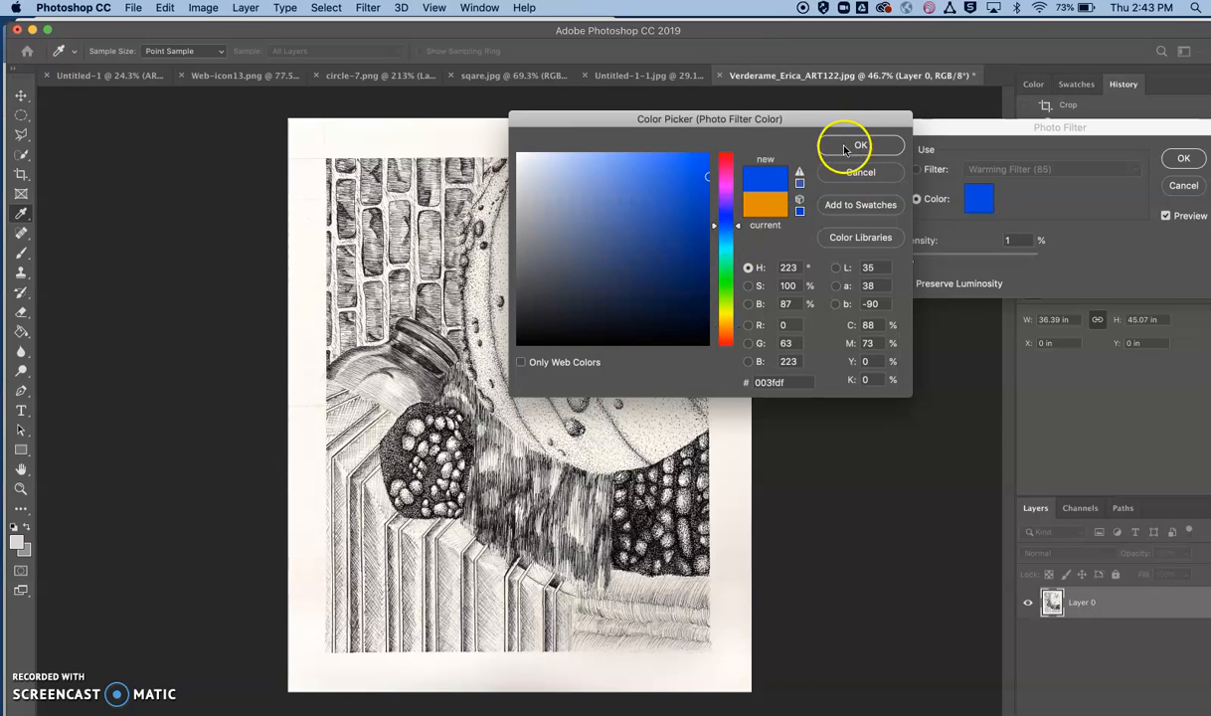
left_click(724, 235)
left_click(725, 223)
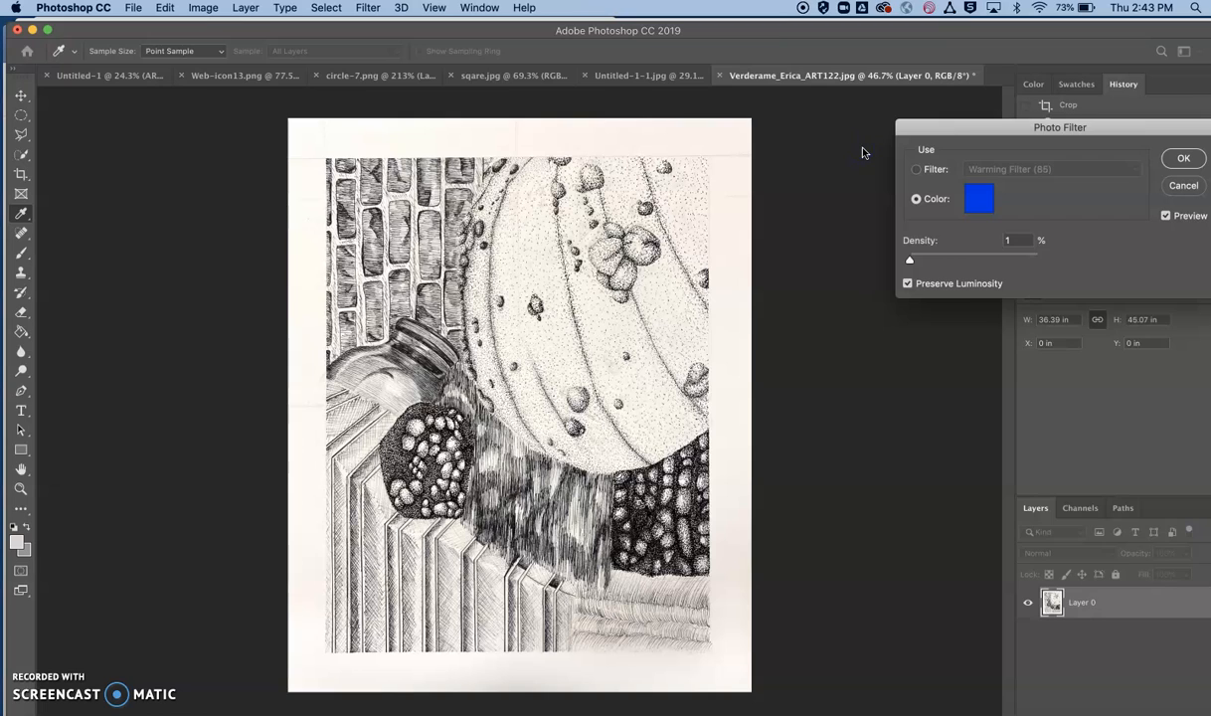
mouse_move(910, 262)
left_mouse_down()
mouse_move(938, 257)
mouse_move(893, 259)
left_mouse_up()
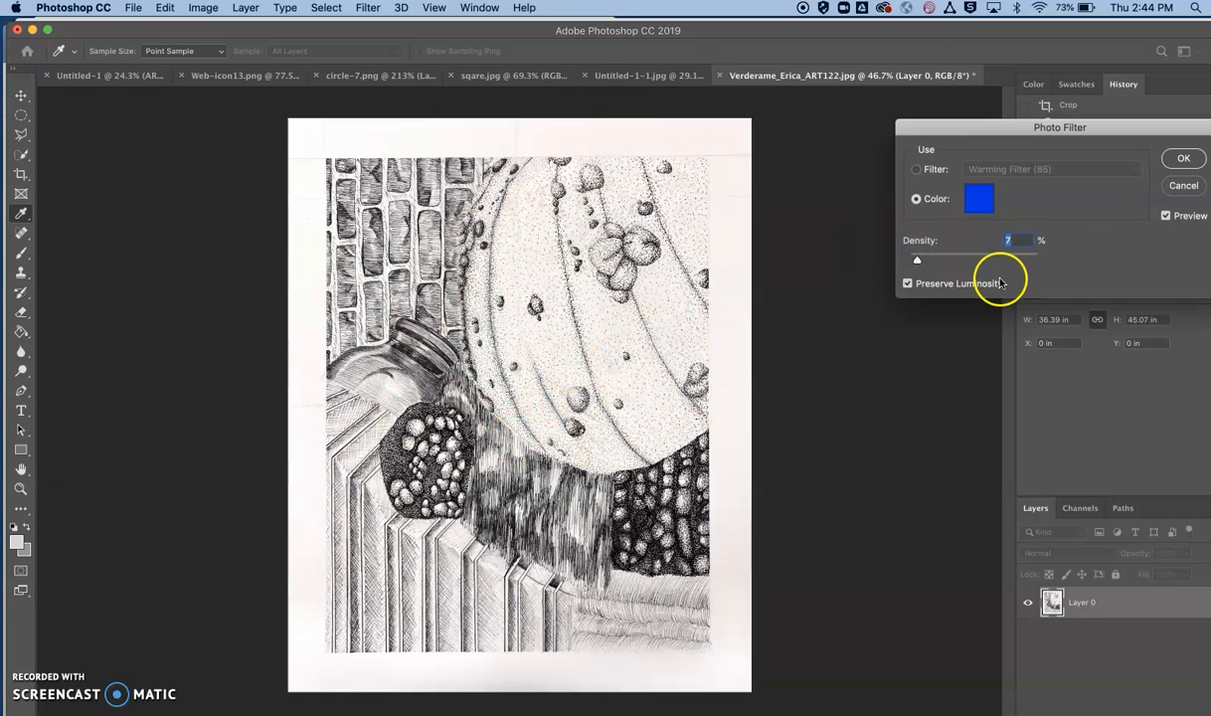
left_click(1183, 160)
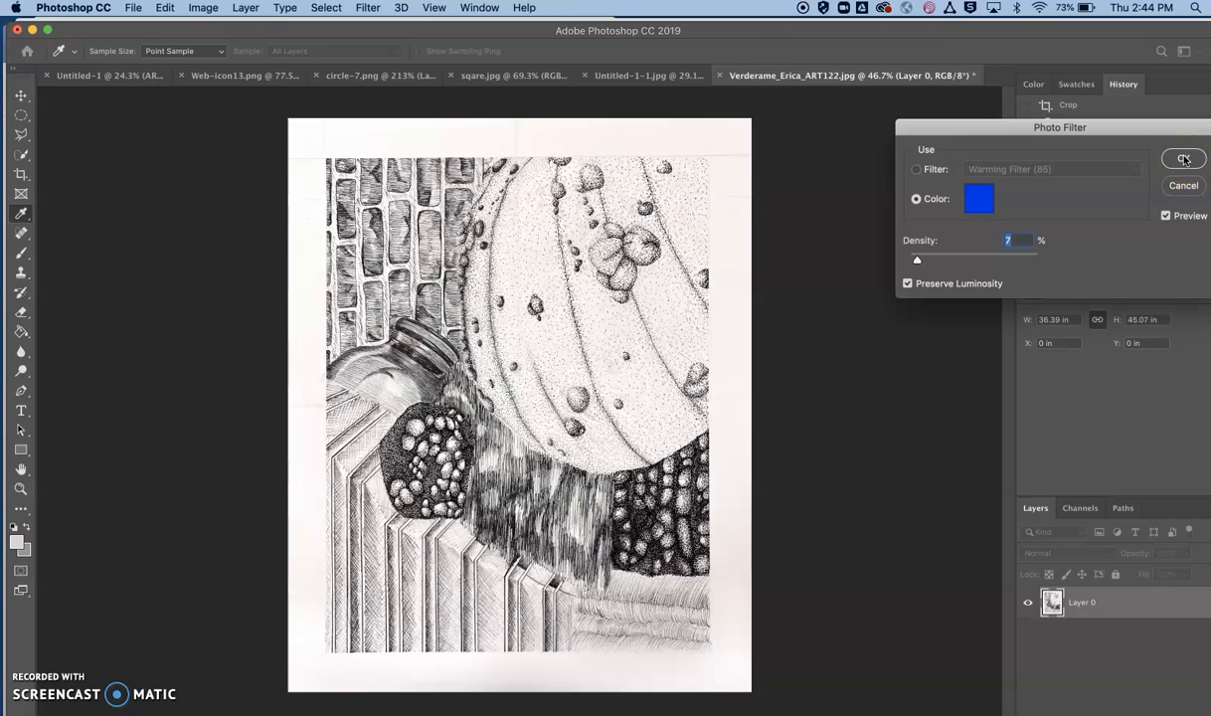
left_click(1183, 159)
Step: Sample the filtered paper colour in the top margin with the Eyedropper and check its values in the Color Picker
left_click(21, 213)
left_click(436, 126)
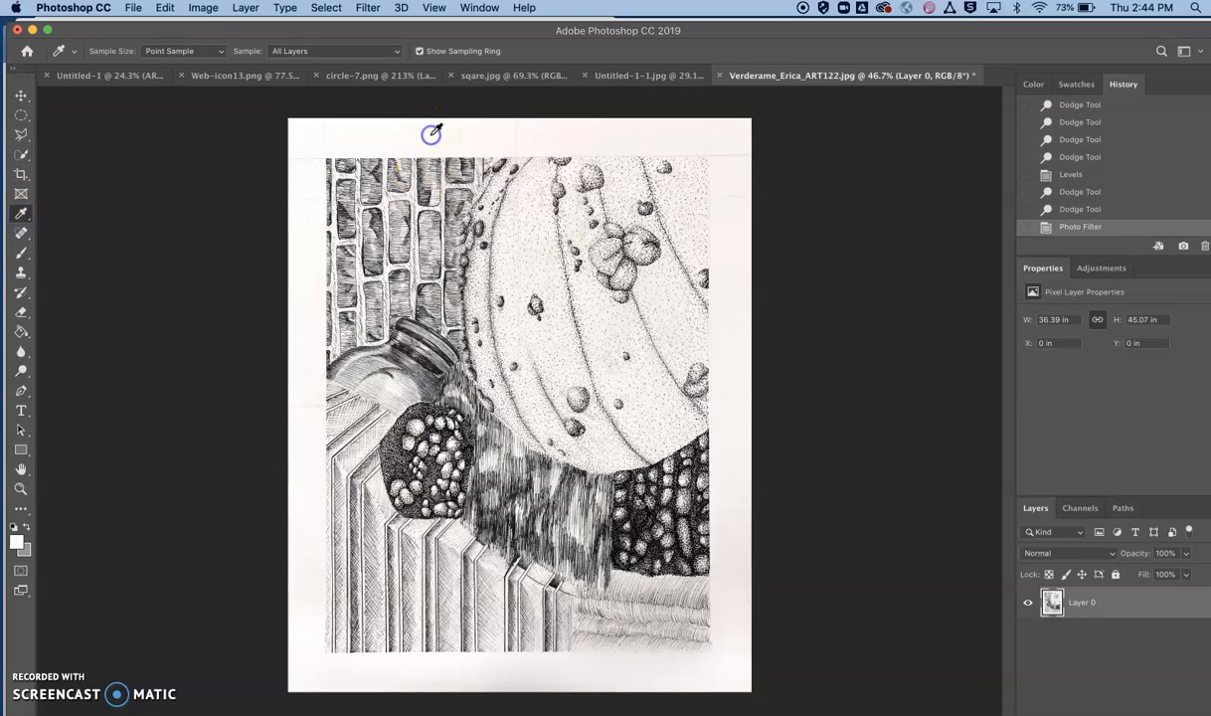
left_click(14, 542)
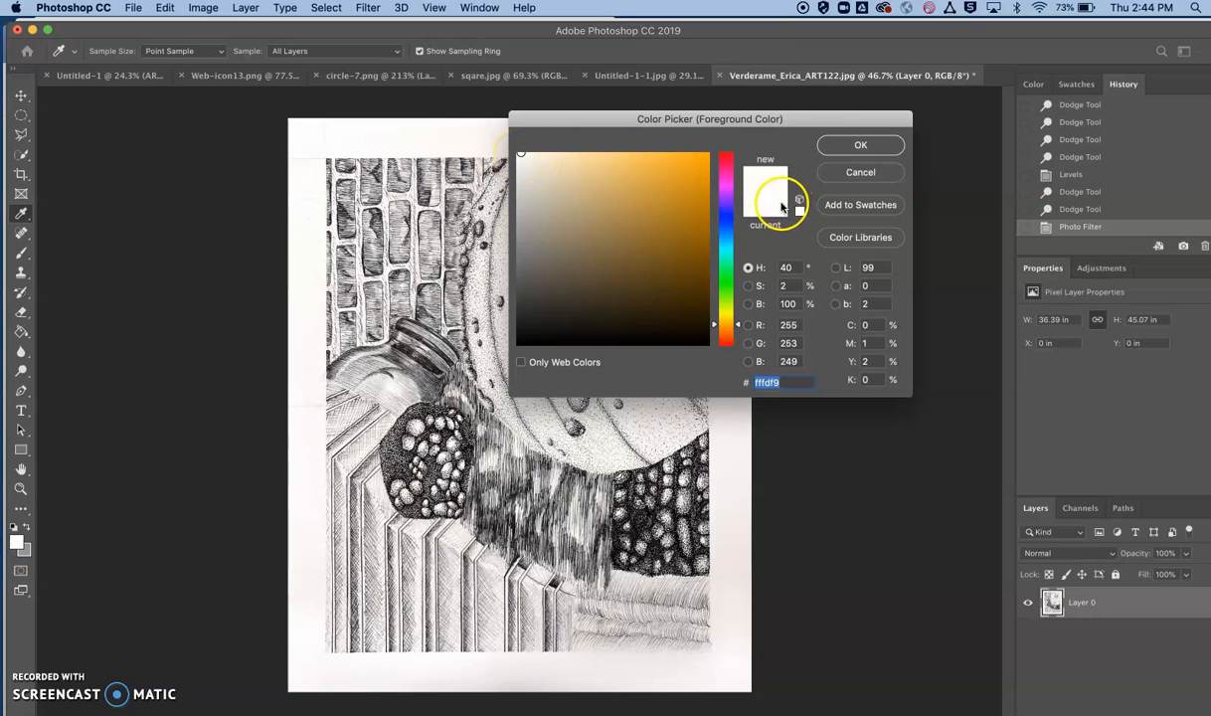
left_click(863, 146)
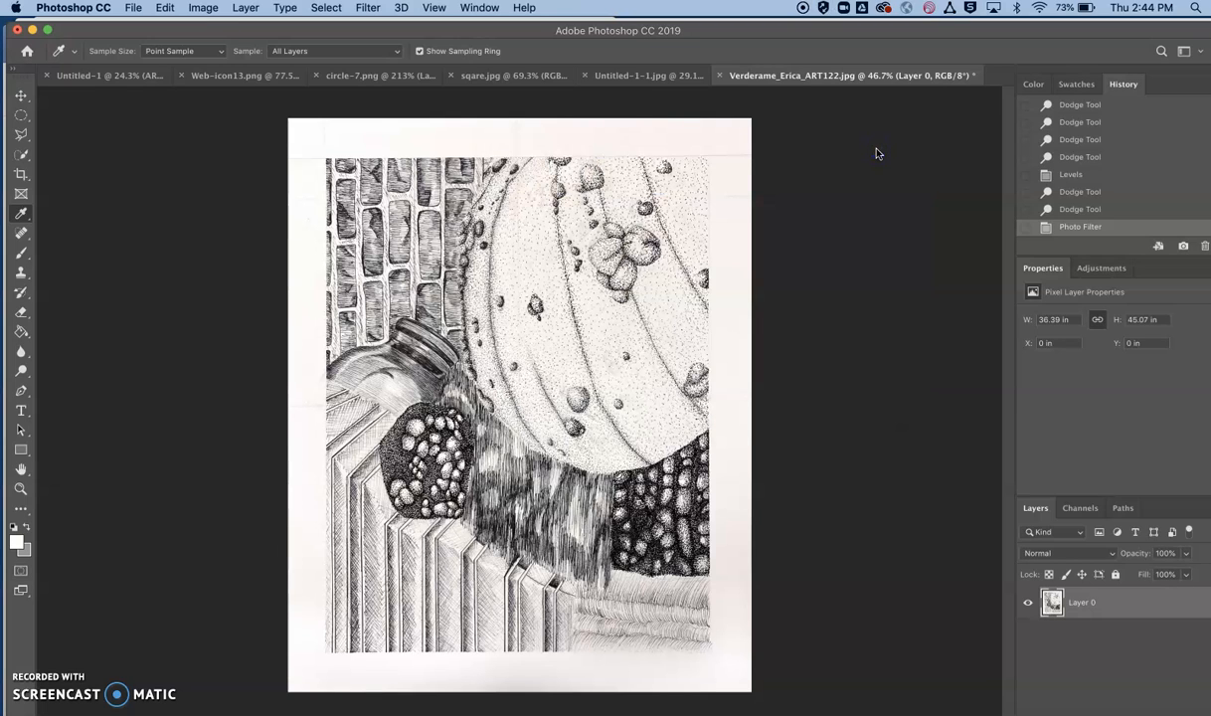
Step: Save a JPEG copy of the corrected drawing in Downloads at Maximum quality 12, using the Baseline ("Standard") format option and embedding the Display P3 profile
left_click(135, 8)
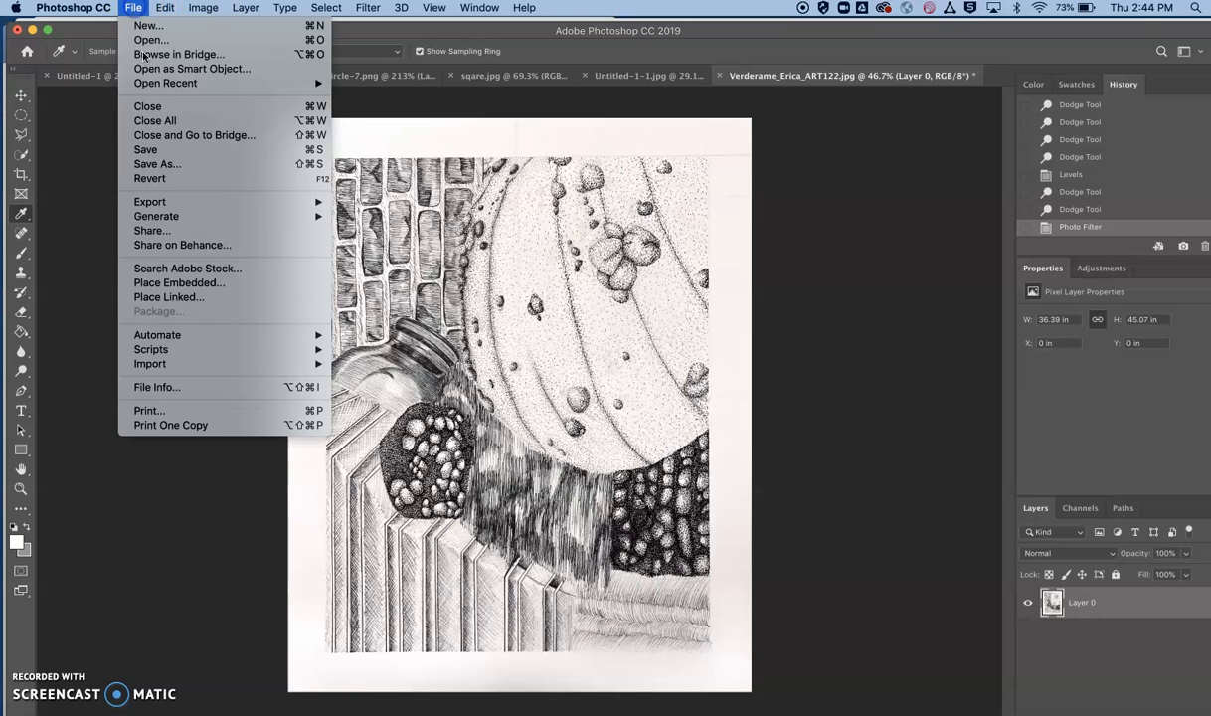
left_click(155, 164)
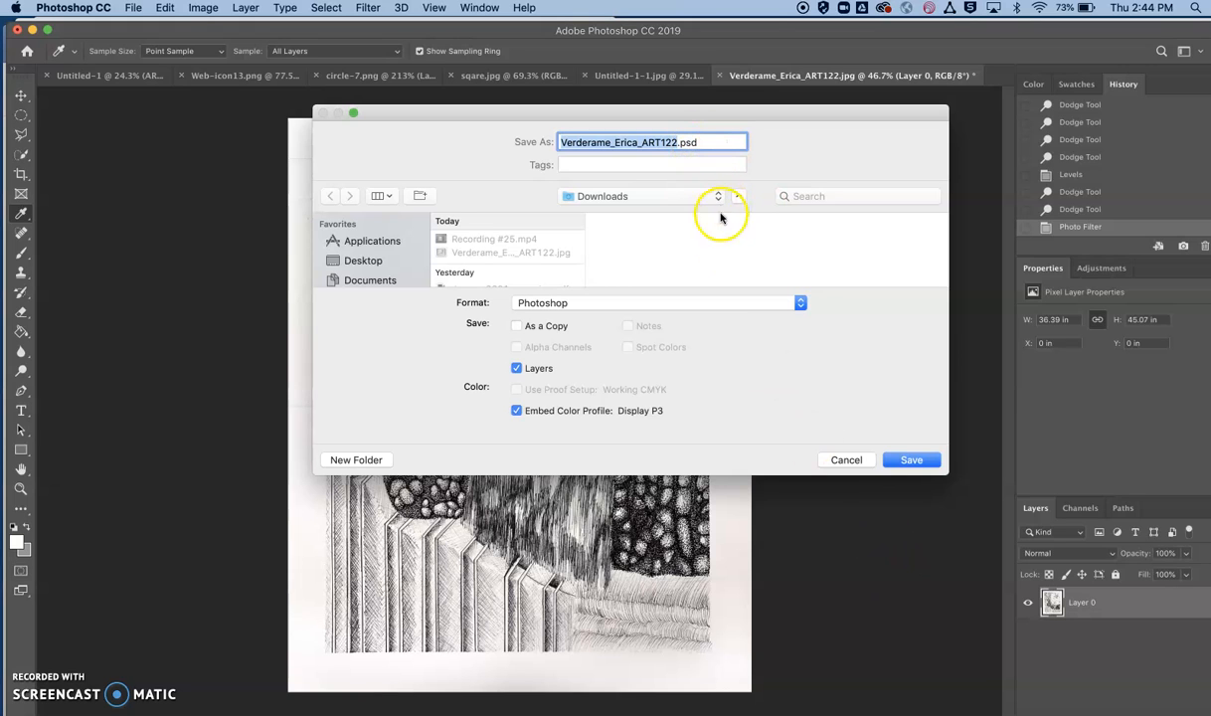
left_click(801, 302)
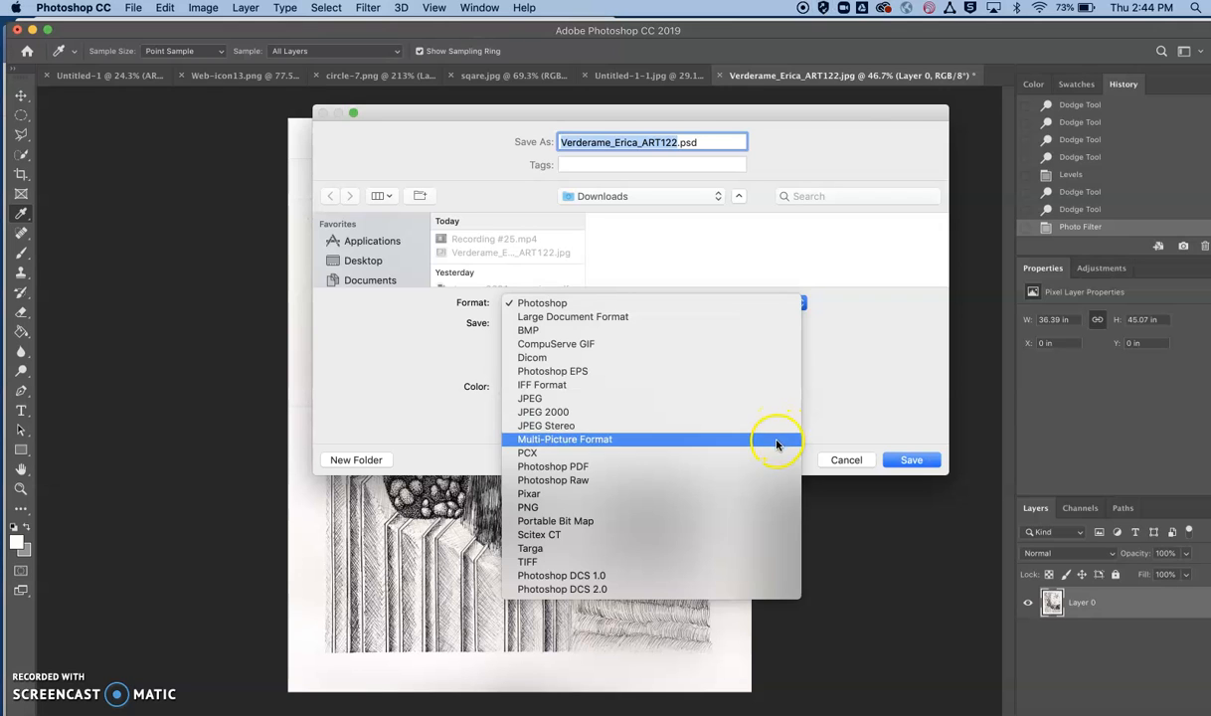
left_click(740, 397)
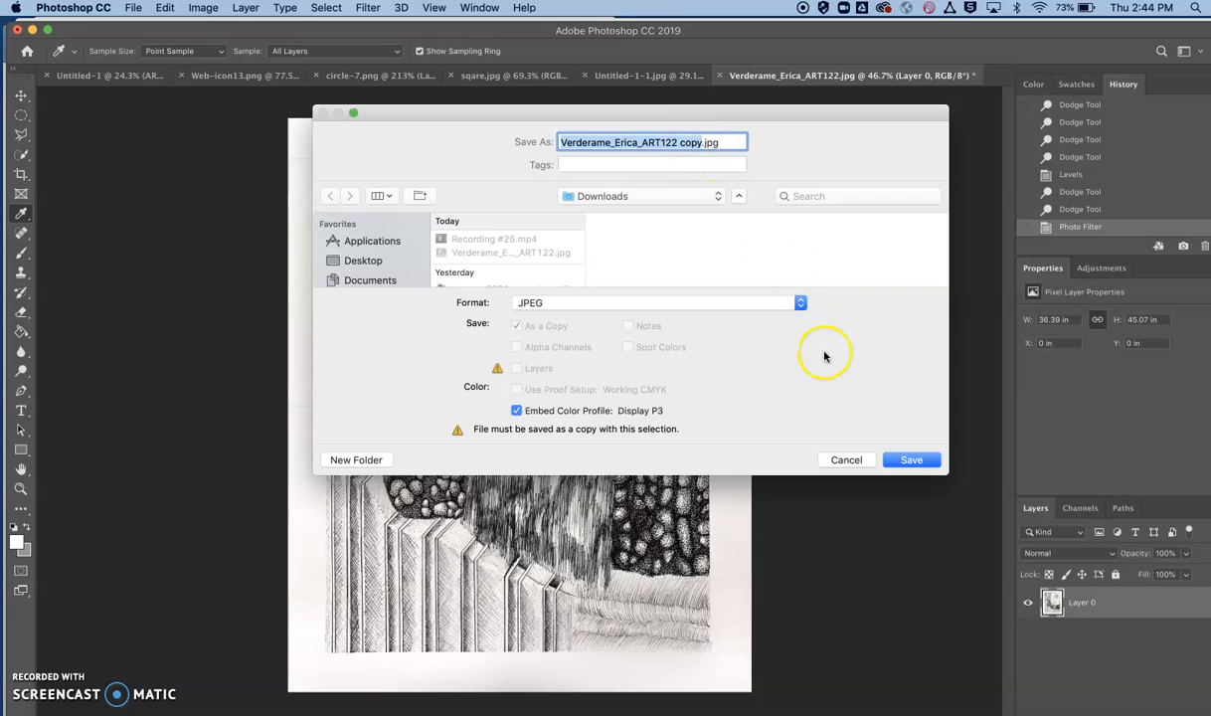
left_click(903, 461)
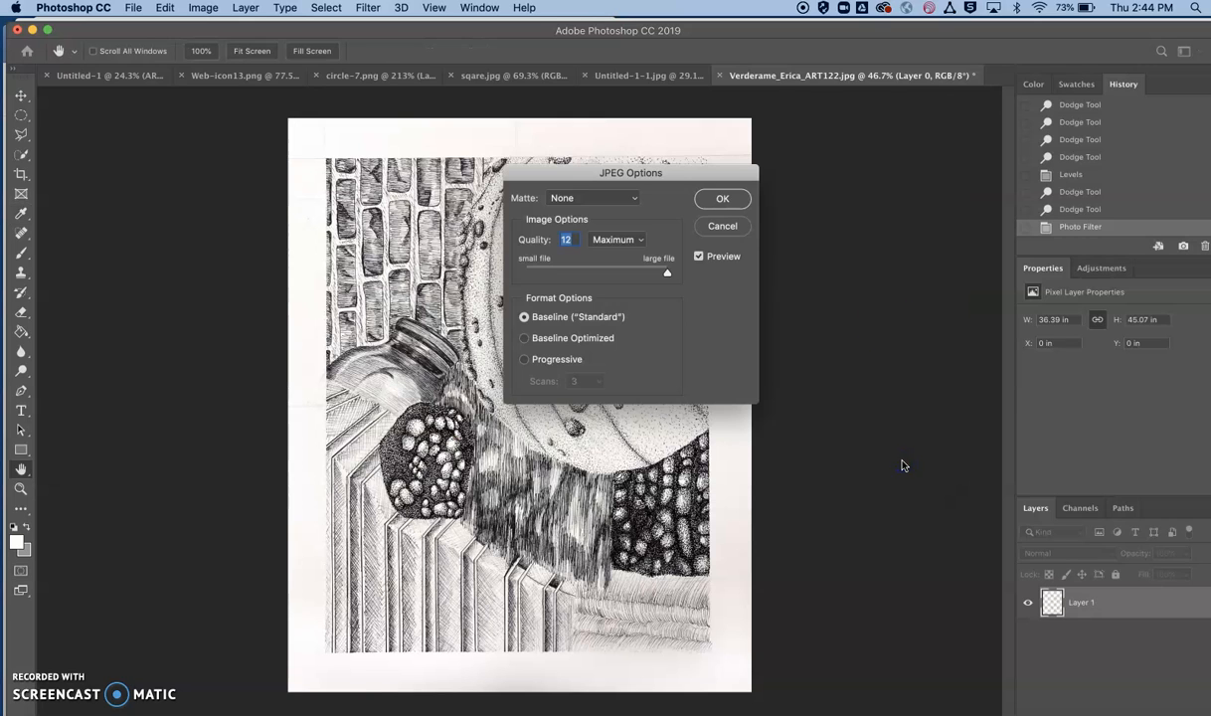
left_click(722, 199)
key("i")
left_click(443, 448)
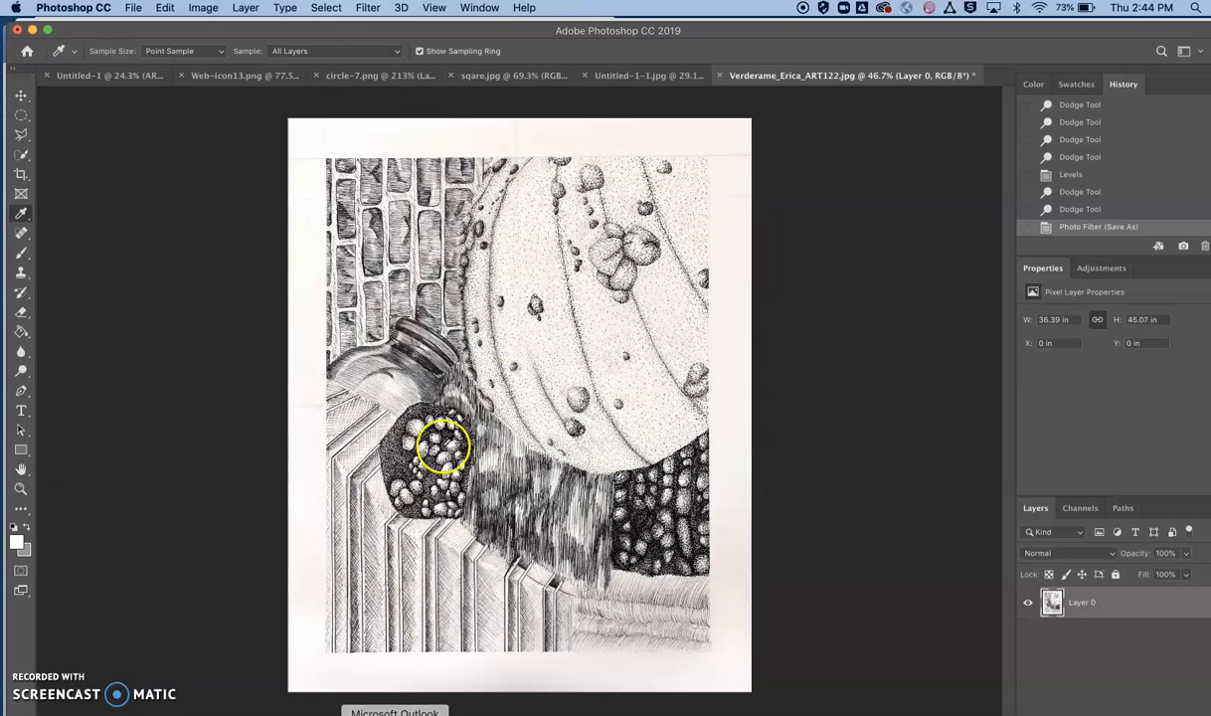
left_click(925, 211)
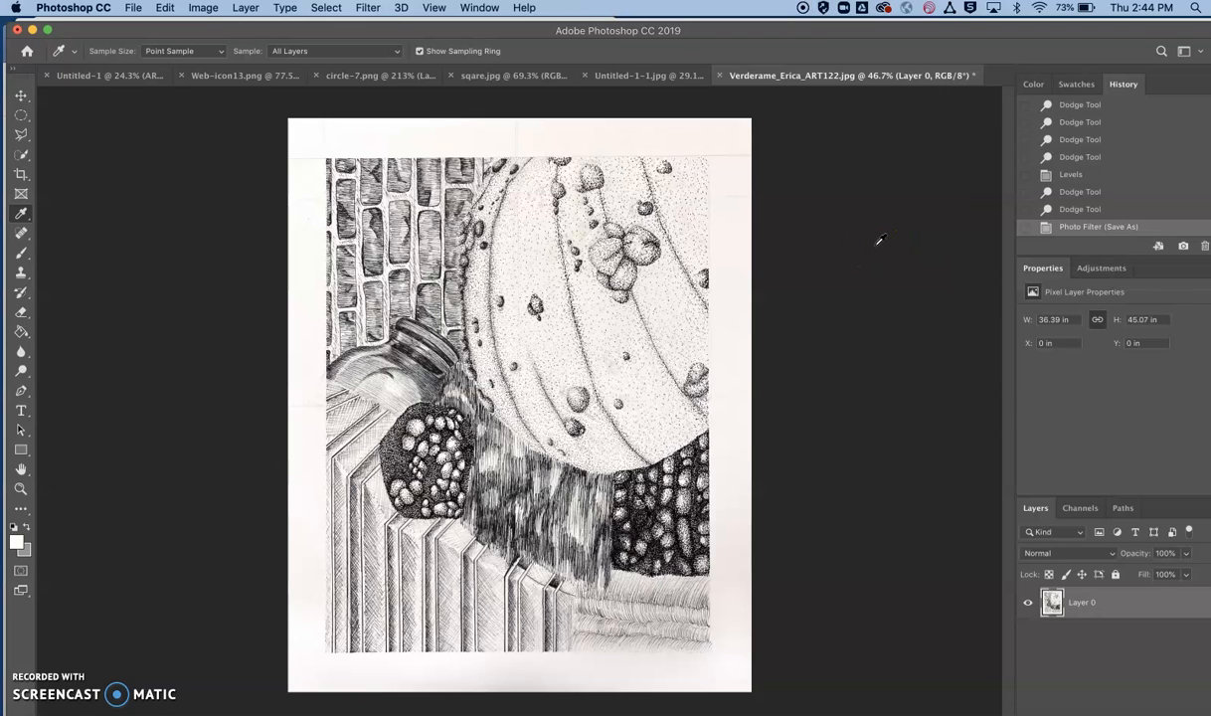
left_click(197, 194)
left_click(198, 315)
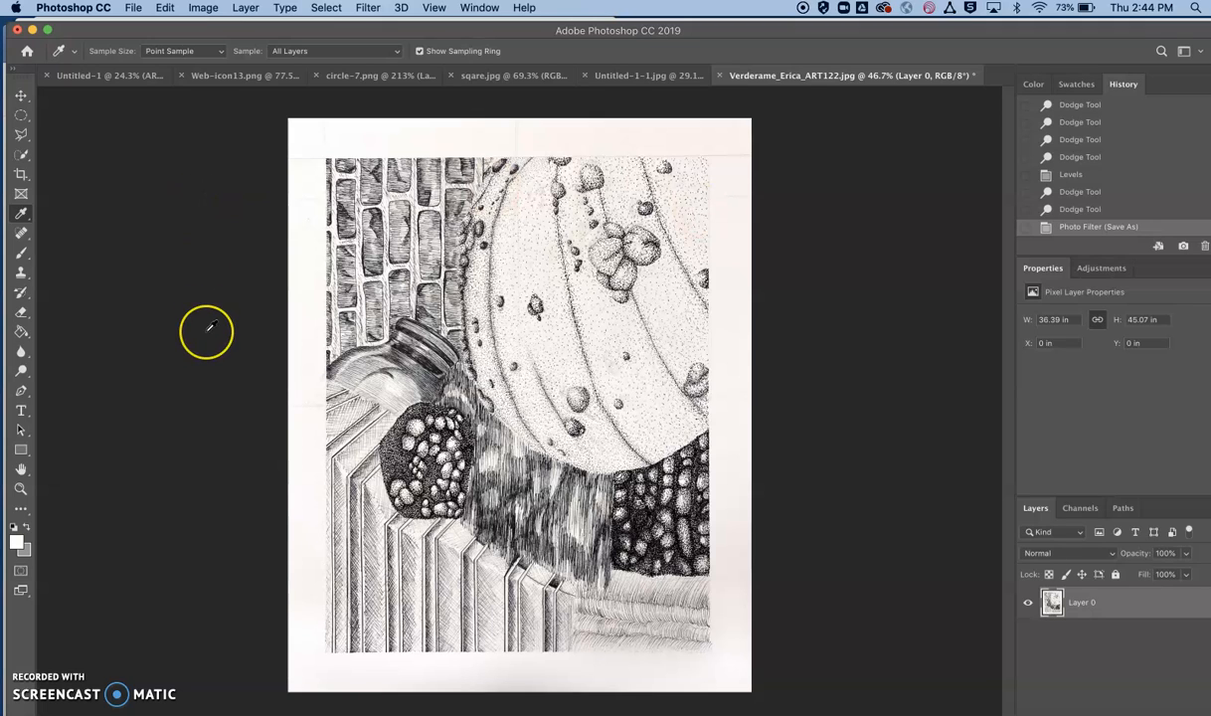
left_click(202, 272)
left_click(204, 145)
left_click(162, 49)
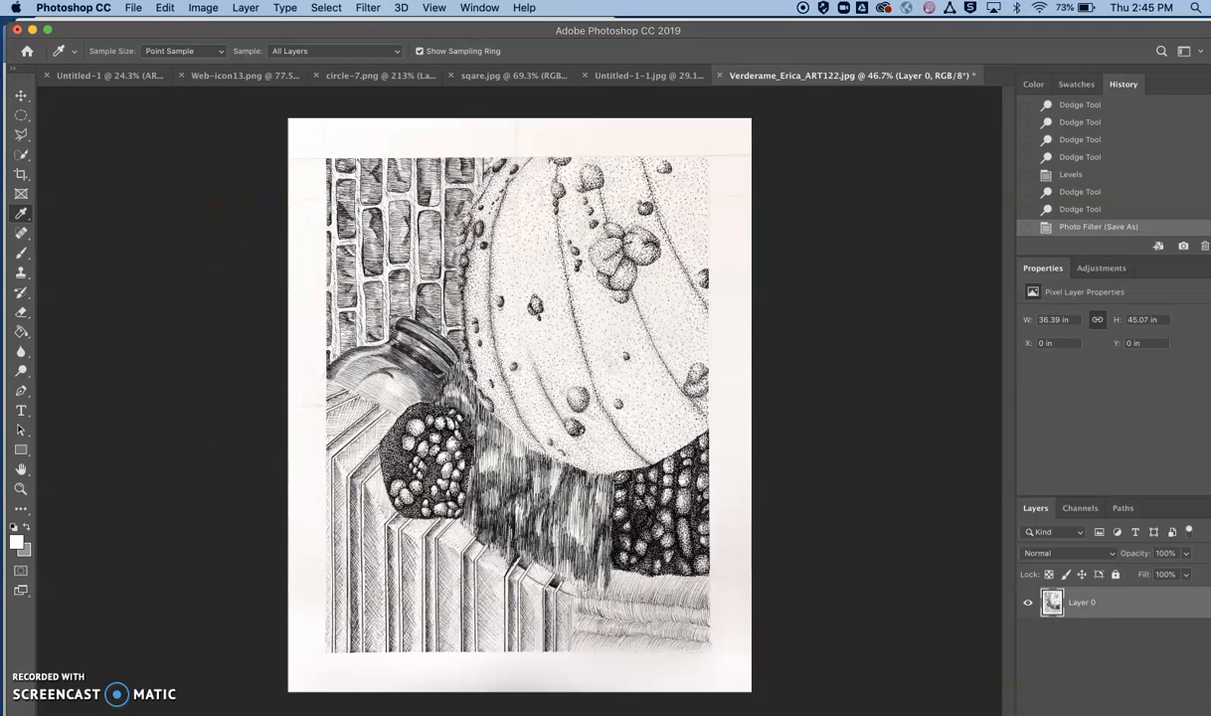